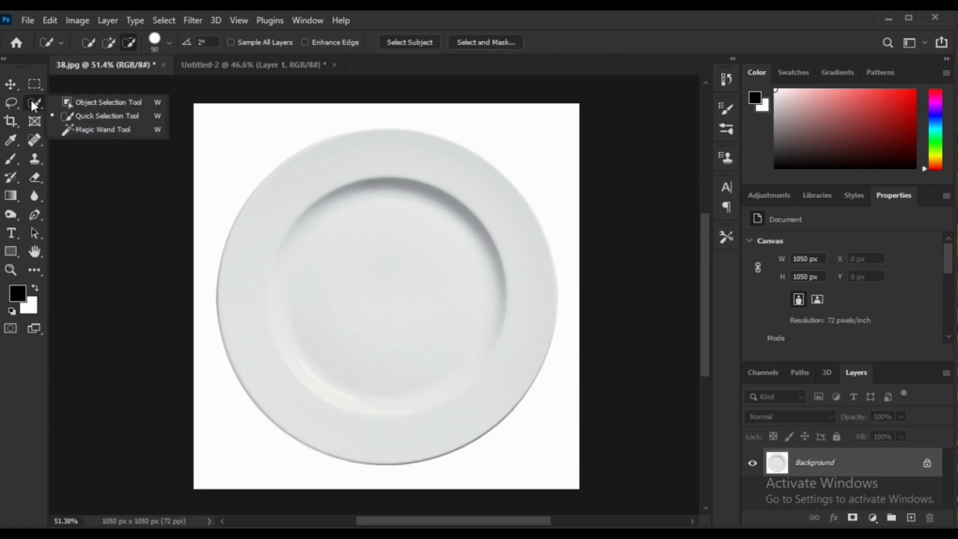
Step: Select the whole plate with the Quick Selection tool and copy it onto its own layer
{"action": "left_click_drag", "start_coordinate": [341, 180], "coordinate": [310, 193]}
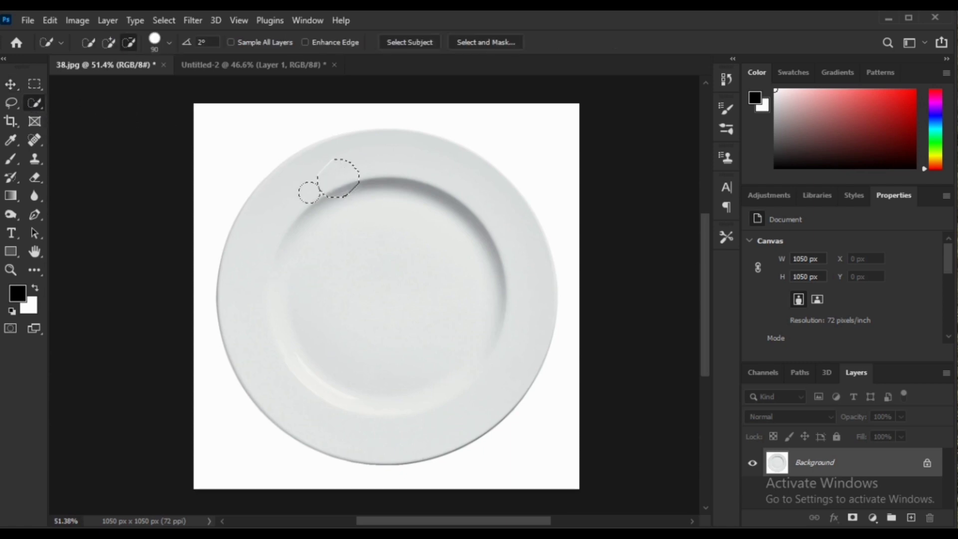
{"action": "mouse_move", "coordinate": [515, 118]}
{"action": "left_mouse_down"}
{"action": "mouse_move", "coordinate": [501, 102]}
{"action": "mouse_move", "coordinate": [579, 274]}
{"action": "mouse_move", "coordinate": [549, 457]}
{"action": "left_mouse_up"}
{"action": "mouse_move", "coordinate": [288, 109]}
{"action": "left_mouse_down"}
{"action": "mouse_move", "coordinate": [267, 118]}
{"action": "mouse_move", "coordinate": [220, 429]}
{"action": "left_mouse_up"}
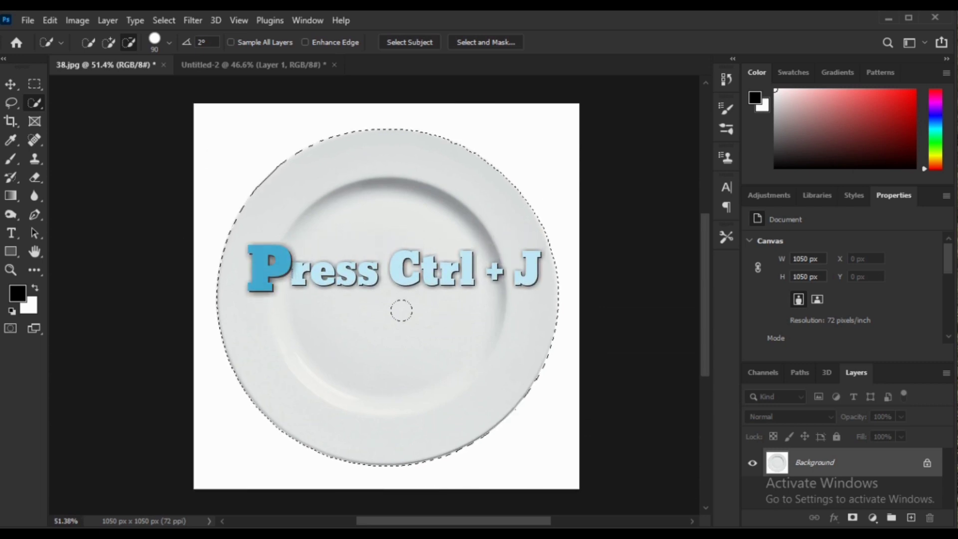
{"action": "key", "text": "ctrl+j"}
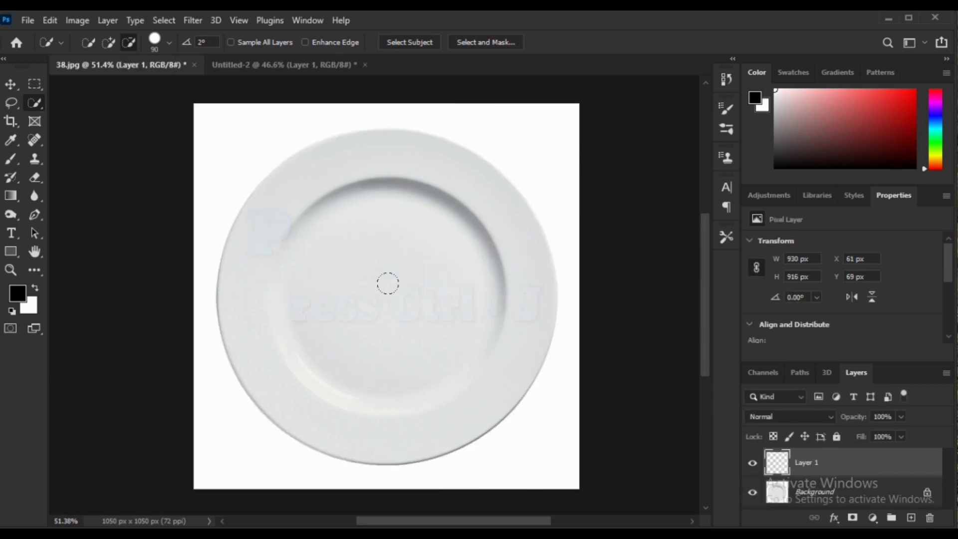
{"action": "key", "text": "v"}
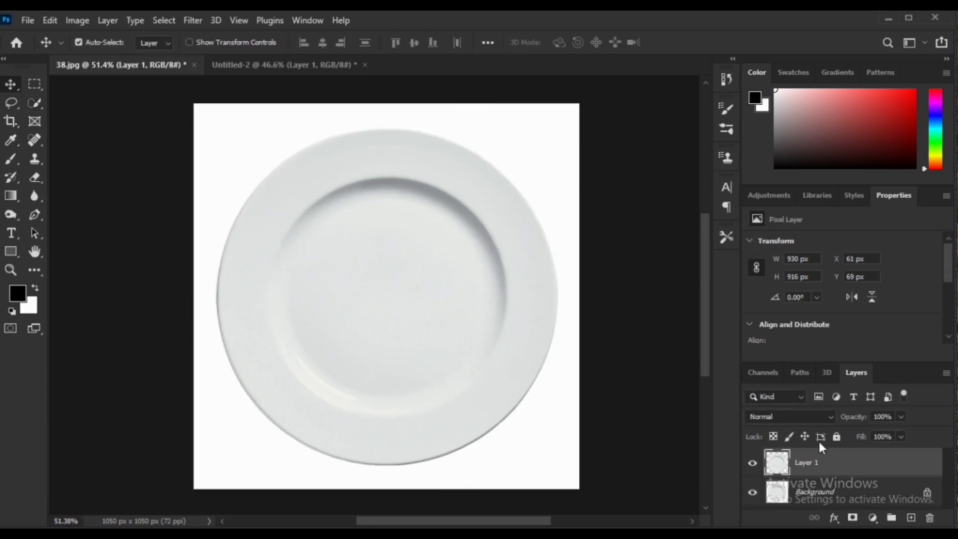
Step: Add a Levels adjustment above the plate with input values 62, 0.86 and 252, and compare before and after
{"action": "left_click", "coordinate": [874, 518]}
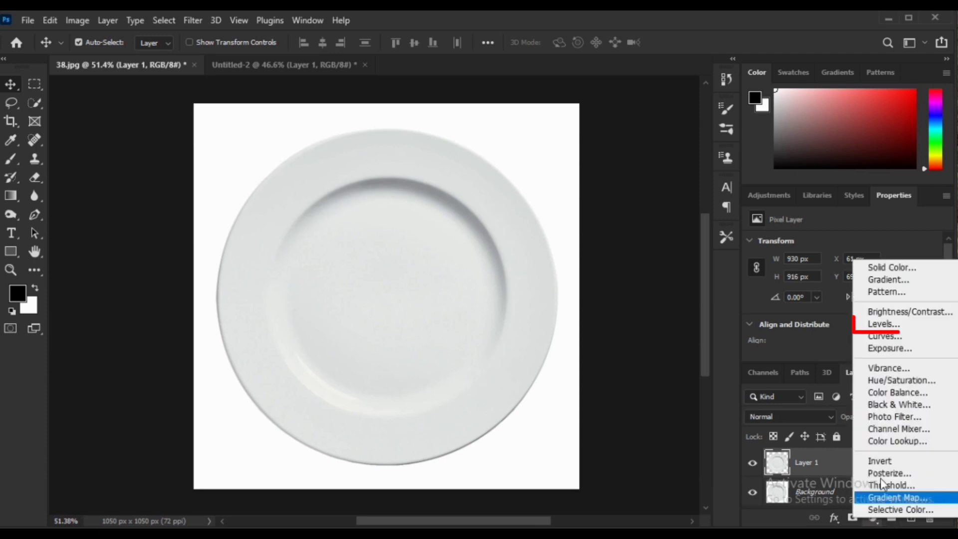
{"action": "left_click", "coordinate": [878, 323]}
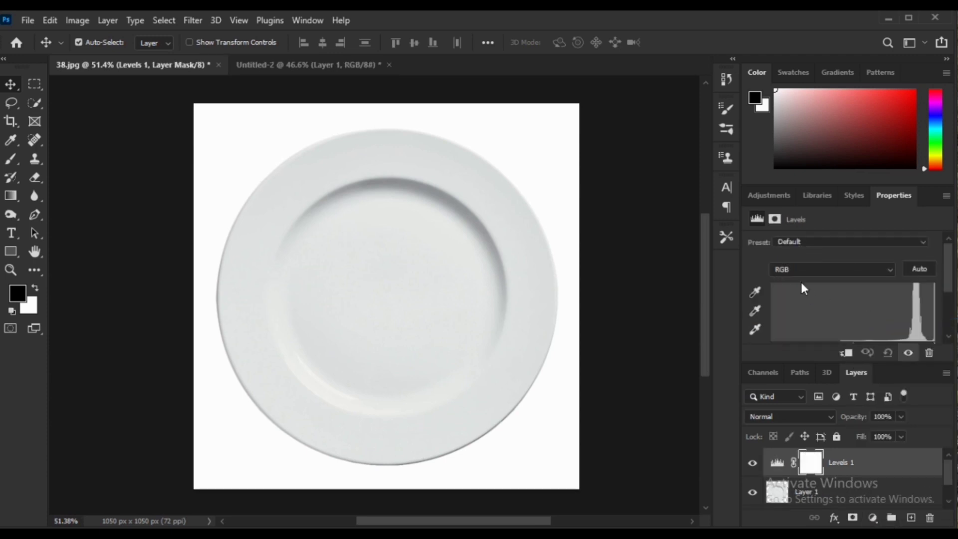
{"action": "scroll", "coordinate": [800, 280], "scroll_direction": "down", "scroll_amount": 3}
{"action": "left_click_drag", "start_coordinate": [773, 289], "coordinate": [812, 289]}
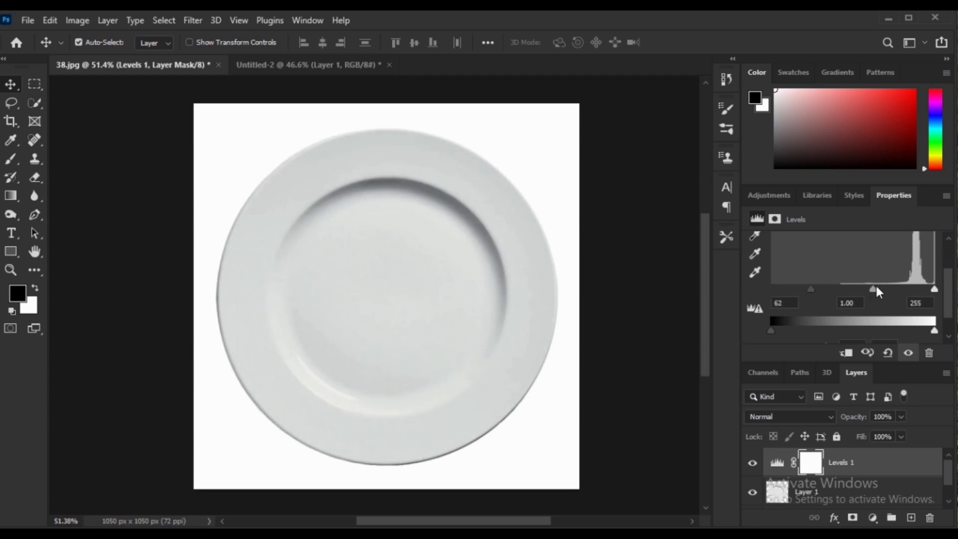
{"action": "left_click_drag", "start_coordinate": [876, 287], "coordinate": [932, 287]}
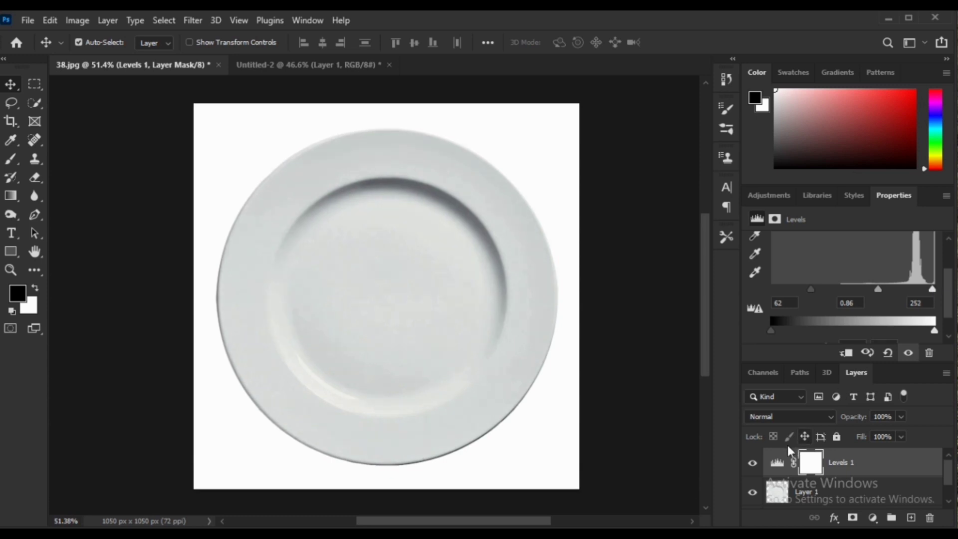
{"action": "left_click", "coordinate": [752, 462]}
{"action": "left_click", "coordinate": [752, 462]}
Step: Paint black on the Levels mask with a soft 1% flow brush around the plate's inner rim
{"action": "left_click", "coordinate": [811, 466]}
{"action": "key", "text": "b"}
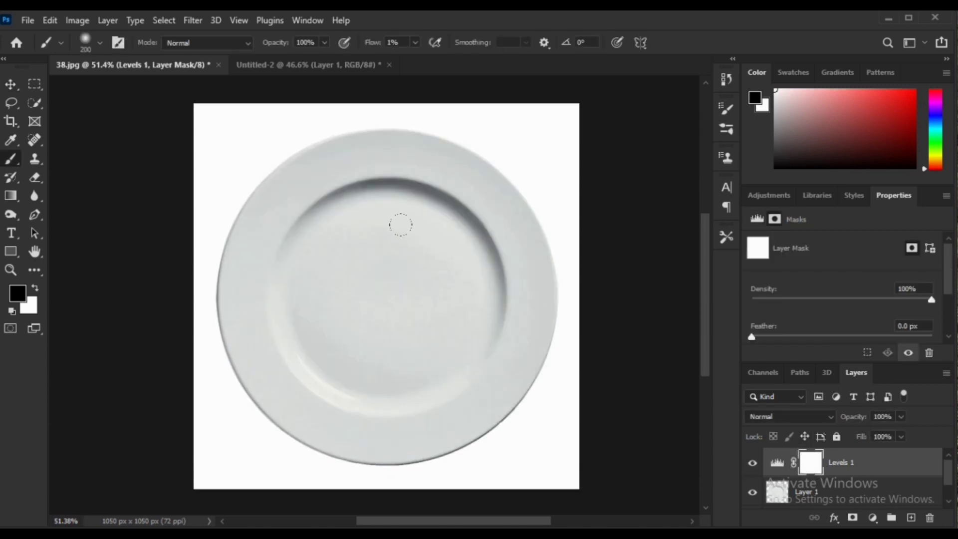
{"action": "mouse_move", "coordinate": [384, 168]}
{"action": "left_mouse_down"}
{"action": "mouse_move", "coordinate": [471, 314]}
{"action": "mouse_move", "coordinate": [386, 165]}
{"action": "mouse_move", "coordinate": [359, 169]}
{"action": "mouse_move", "coordinate": [402, 162]}
{"action": "left_mouse_up"}
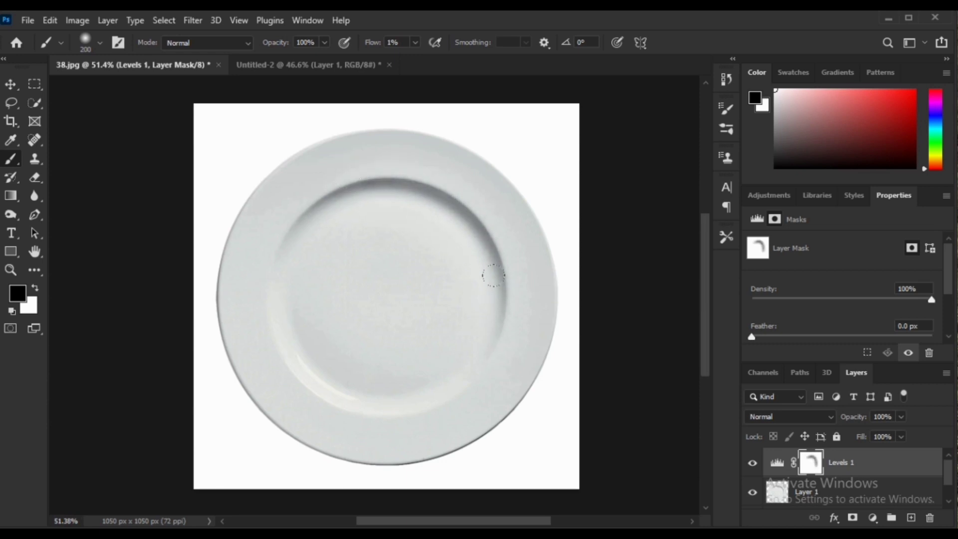
{"action": "left_click_drag", "start_coordinate": [388, 447], "coordinate": [494, 309]}
{"action": "left_click_drag", "start_coordinate": [192, 253], "coordinate": [418, 191]}
Step: Merge the Levels 1 adjustment and the plate's Layer 1 into one layer
{"action": "key", "text": "v"}
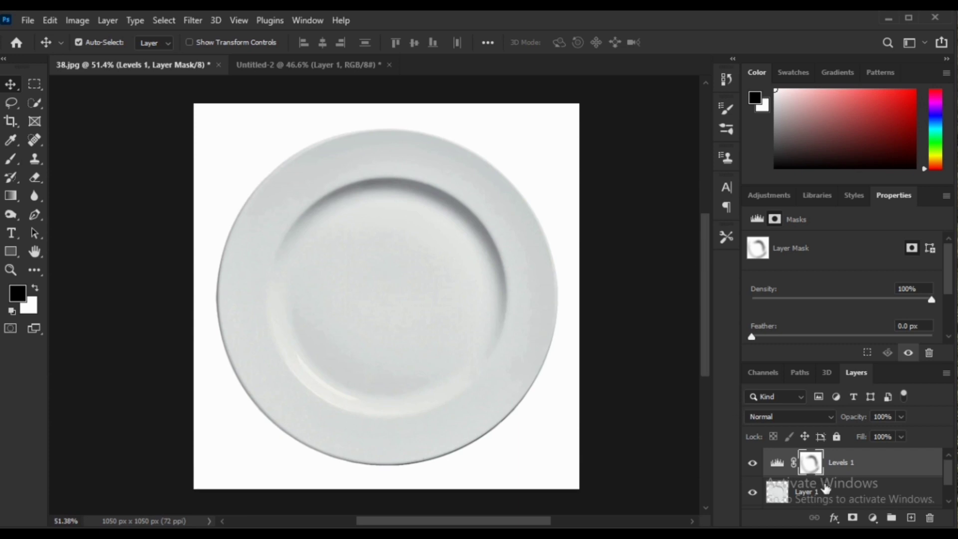
{"action": "left_click", "coordinate": [827, 494]}
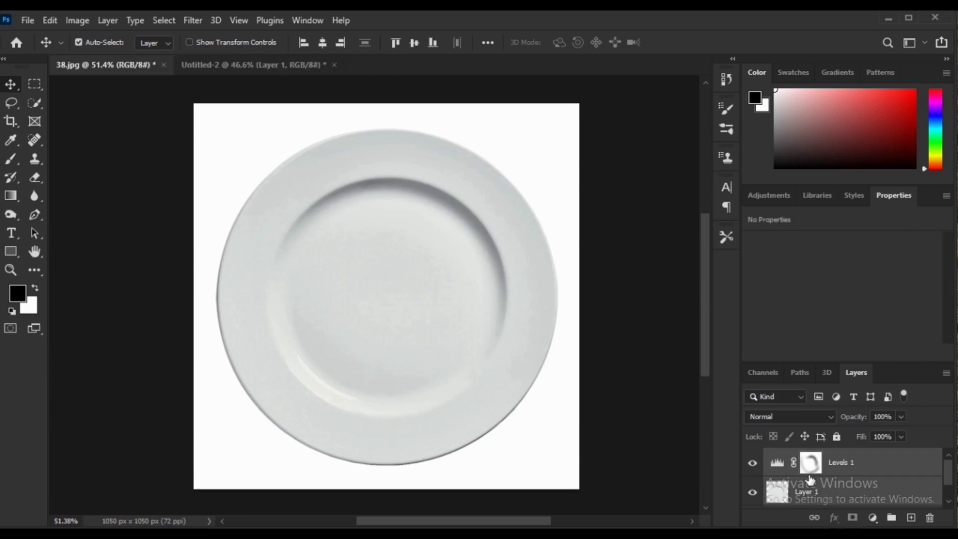
{"action": "right_click", "coordinate": [809, 477]}
{"action": "left_click", "coordinate": [703, 432]}
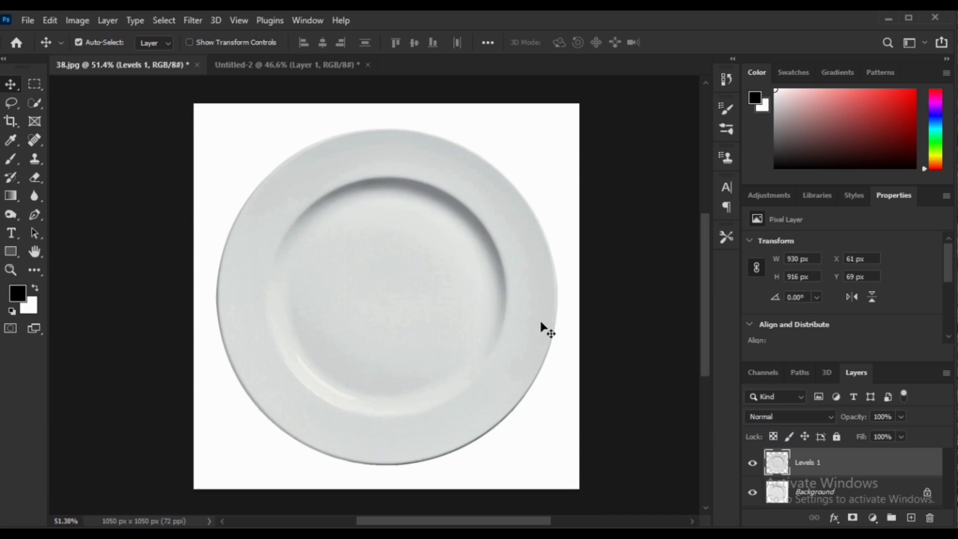
Step: In the Untitled-2 bird artwork, extend the canvas on all sides to 1412 x 997 px with a content-aware crop, keeping the artwork centred
{"action": "left_click", "coordinate": [321, 64]}
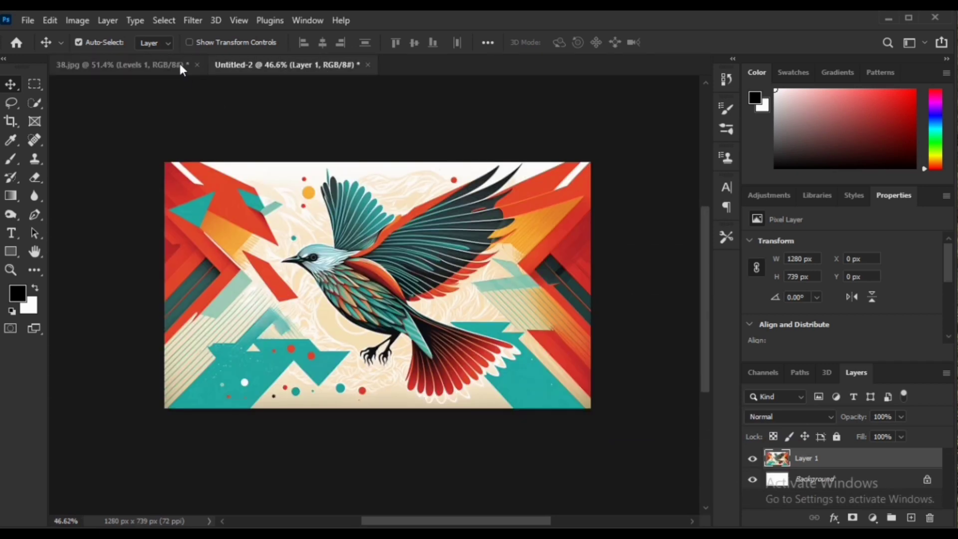
{"action": "left_click", "coordinate": [178, 62]}
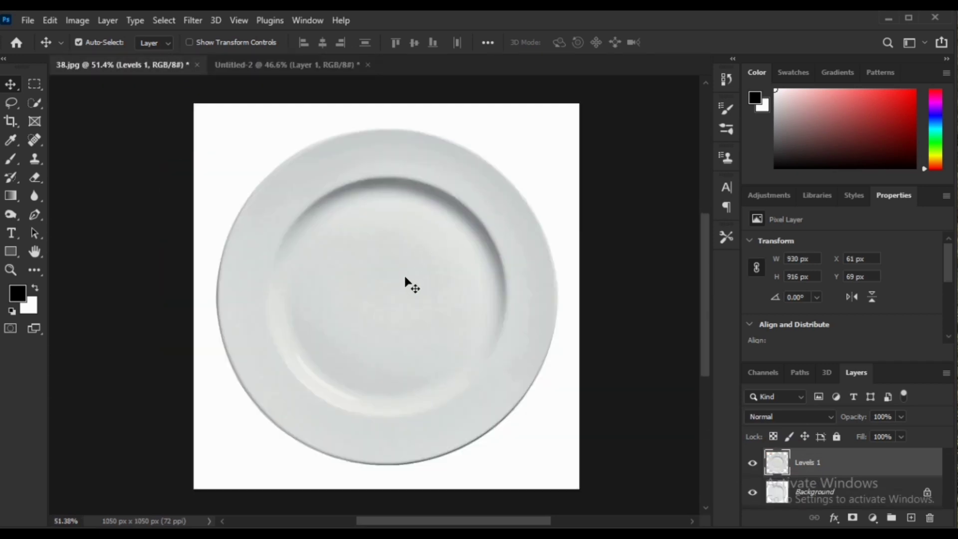
{"action": "left_click", "coordinate": [288, 68]}
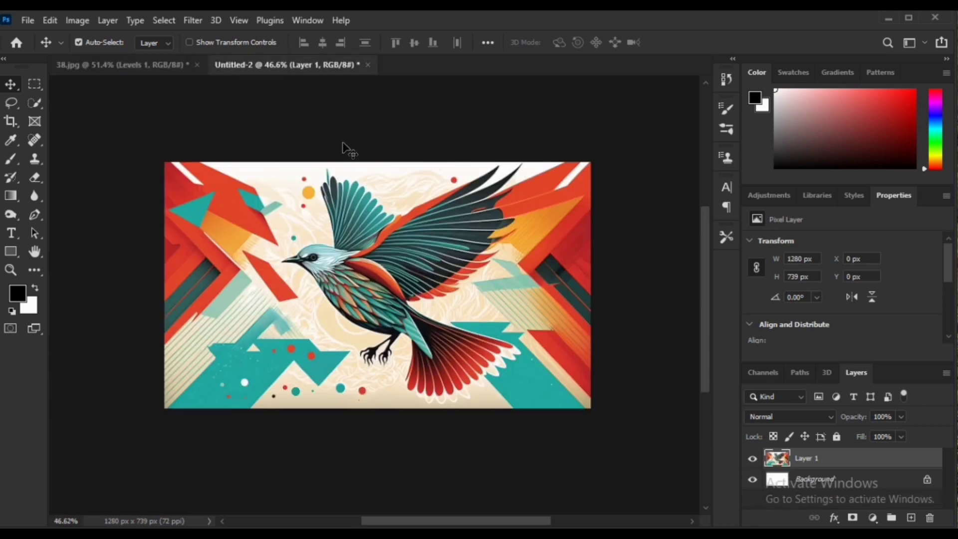
{"action": "key", "text": "c"}
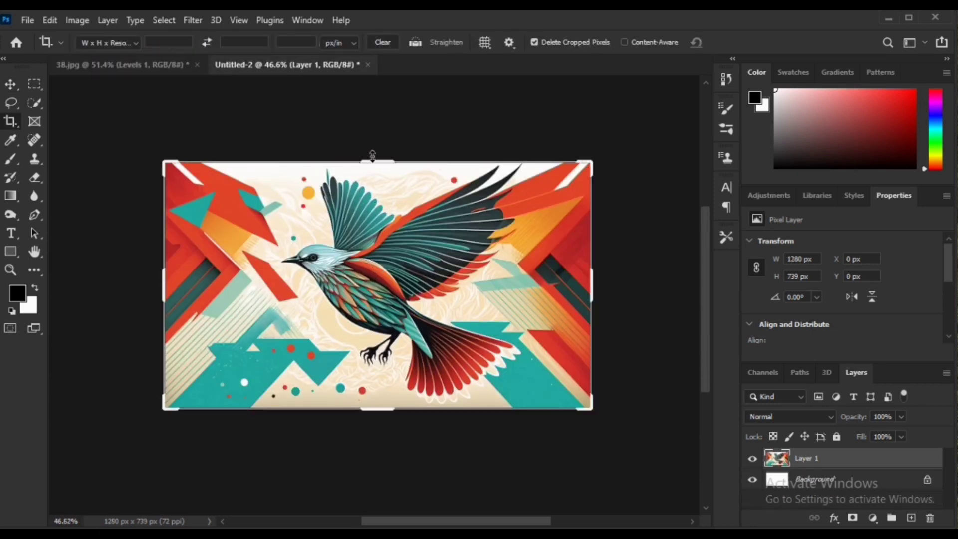
{"action": "left_click_drag", "start_coordinate": [372, 157], "coordinate": [372, 136]}
{"action": "left_click_drag", "start_coordinate": [376, 432], "coordinate": [376, 453]}
{"action": "left_click_drag", "start_coordinate": [592, 295], "coordinate": [614, 294]}
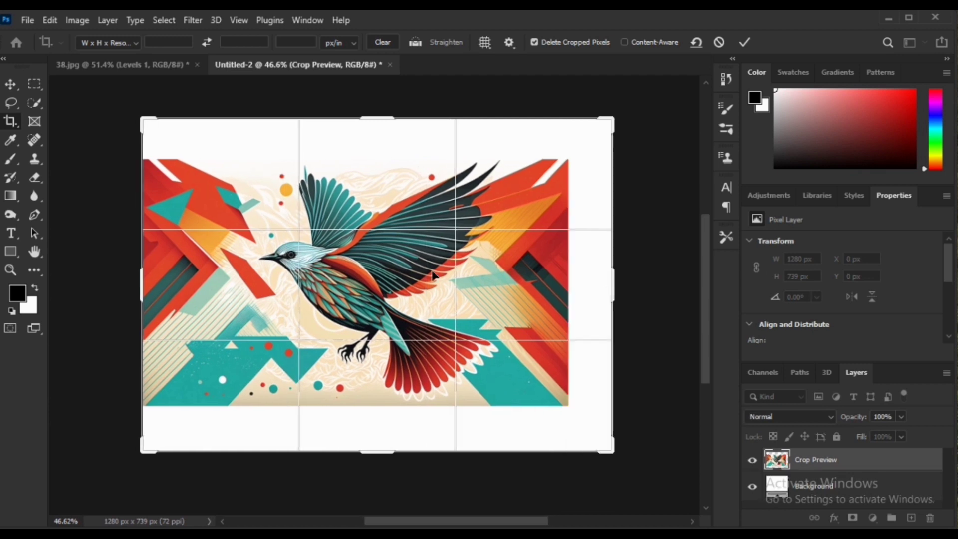
{"action": "left_click_drag", "start_coordinate": [433, 276], "coordinate": [455, 278]}
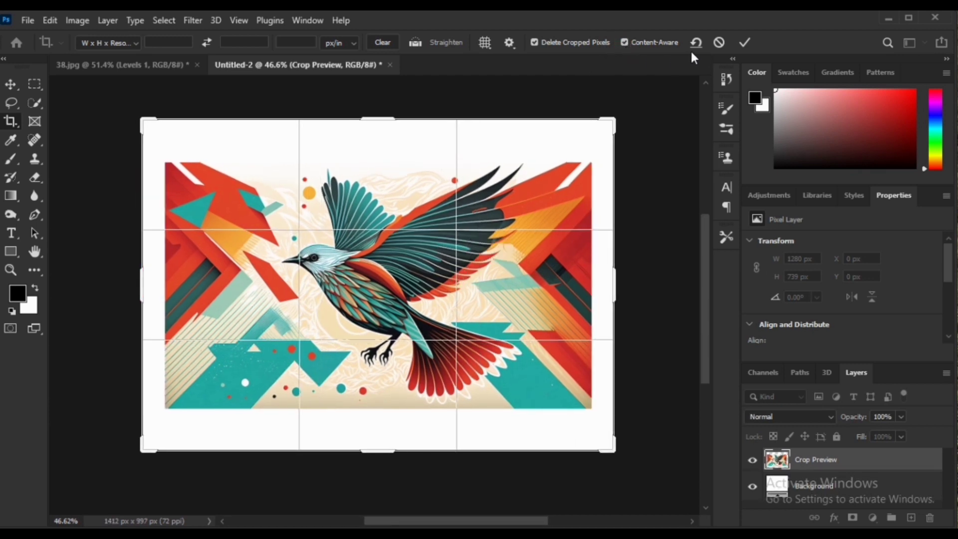
{"action": "left_click", "coordinate": [742, 43]}
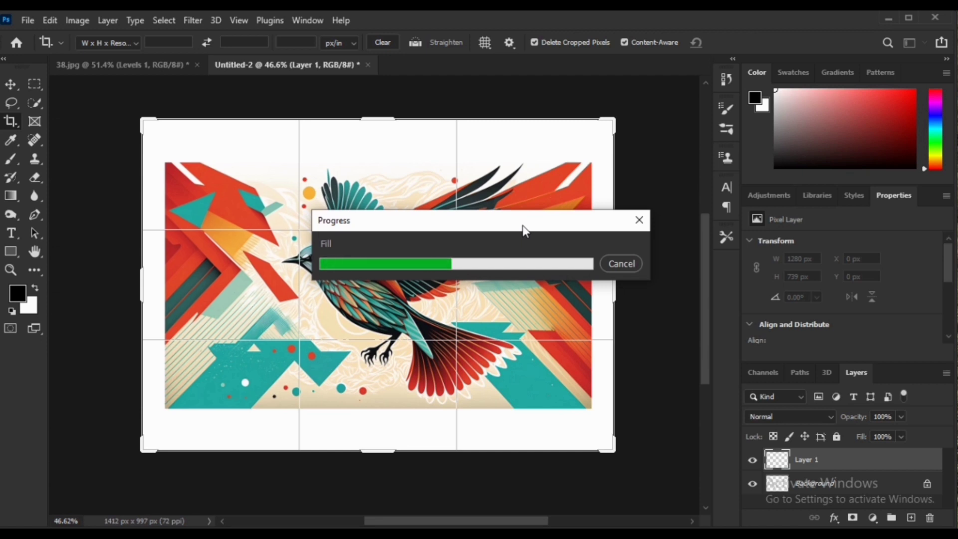
Step: Add a Levels adjustment to the bird artwork with input values 23, 0.97 and 252, and compare before and after
{"action": "left_click", "coordinate": [871, 518]}
{"action": "left_click", "coordinate": [866, 323]}
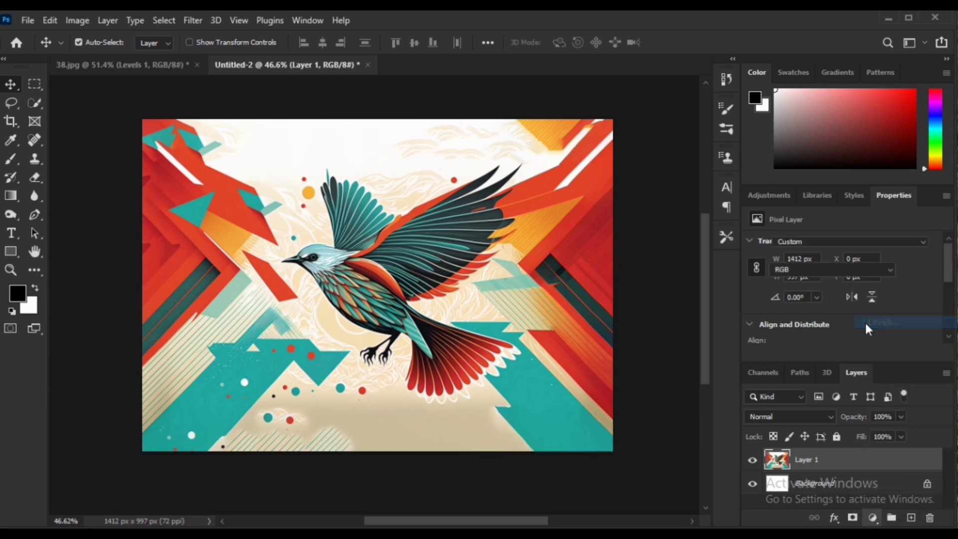
{"action": "scroll", "coordinate": [802, 311], "scroll_direction": "down", "scroll_amount": 2}
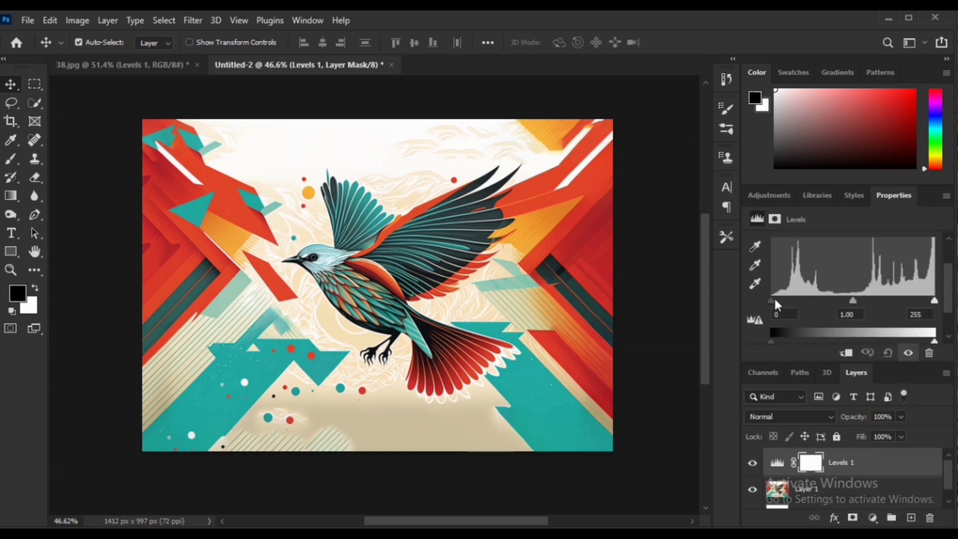
{"action": "left_click_drag", "start_coordinate": [775, 301], "coordinate": [783, 299]}
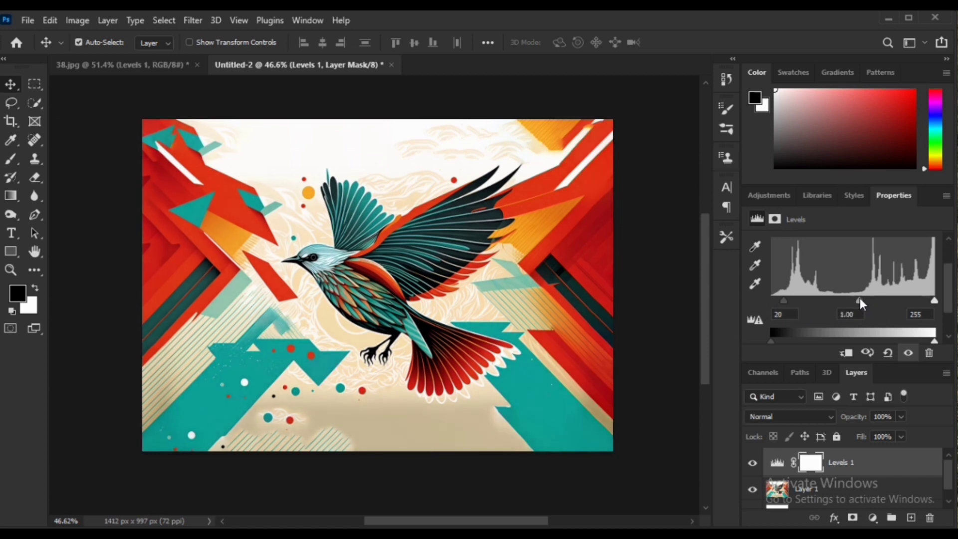
{"action": "left_click_drag", "start_coordinate": [860, 299], "coordinate": [862, 299]}
{"action": "left_click_drag", "start_coordinate": [934, 300], "coordinate": [932, 300]}
{"action": "left_click", "coordinate": [752, 465]}
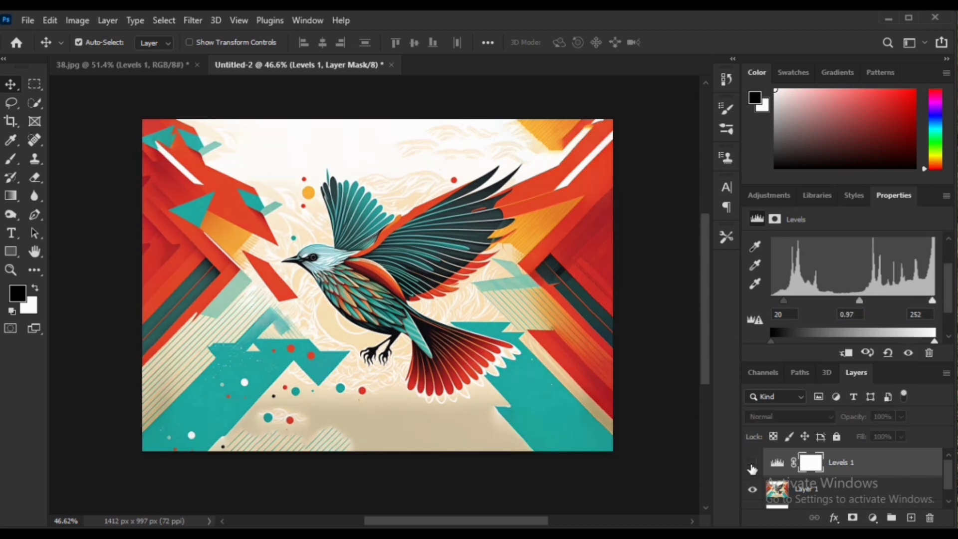
{"action": "left_click", "coordinate": [752, 465]}
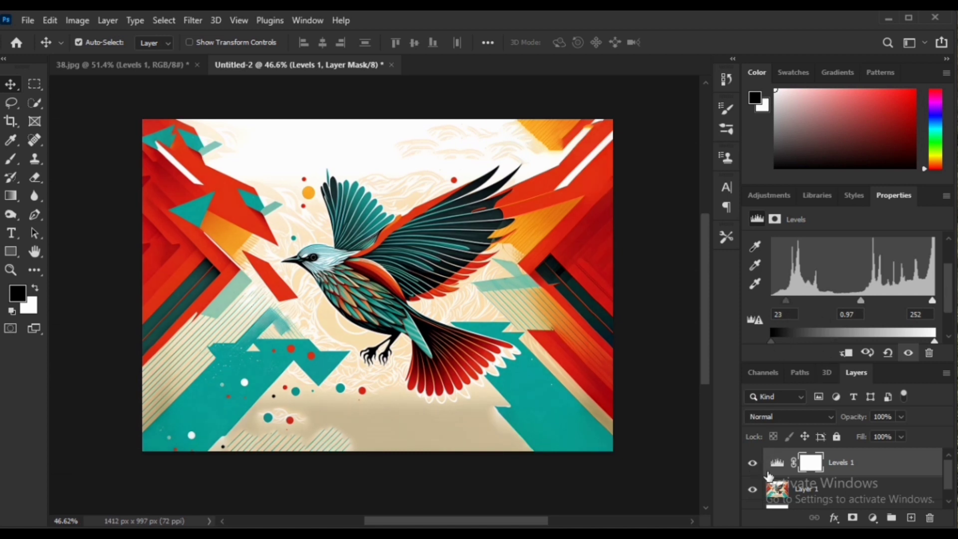
Step: Select the pale background above the bird on Layer 1 with the Quick Selection tool
{"action": "left_click", "coordinate": [777, 489]}
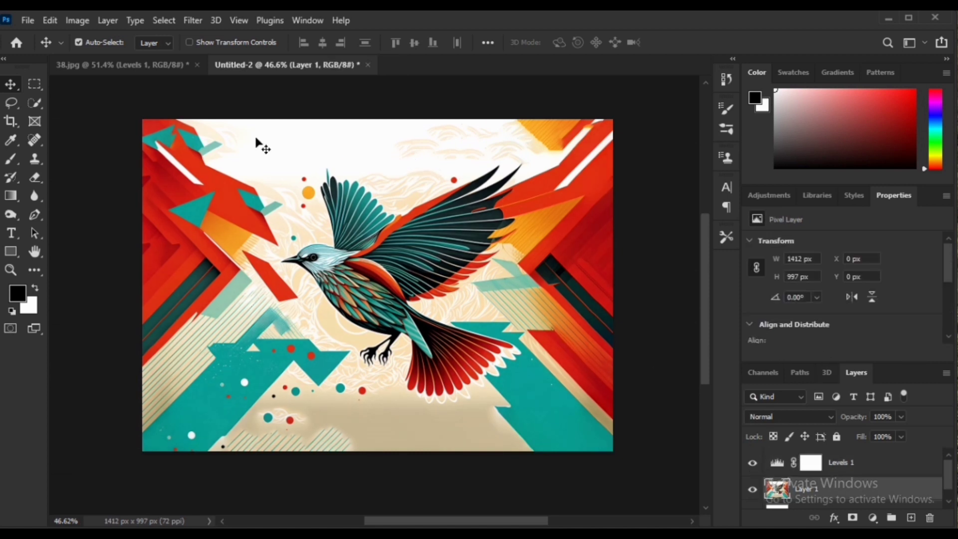
{"action": "left_click", "coordinate": [33, 103]}
{"action": "left_click_drag", "start_coordinate": [267, 134], "coordinate": [329, 140]}
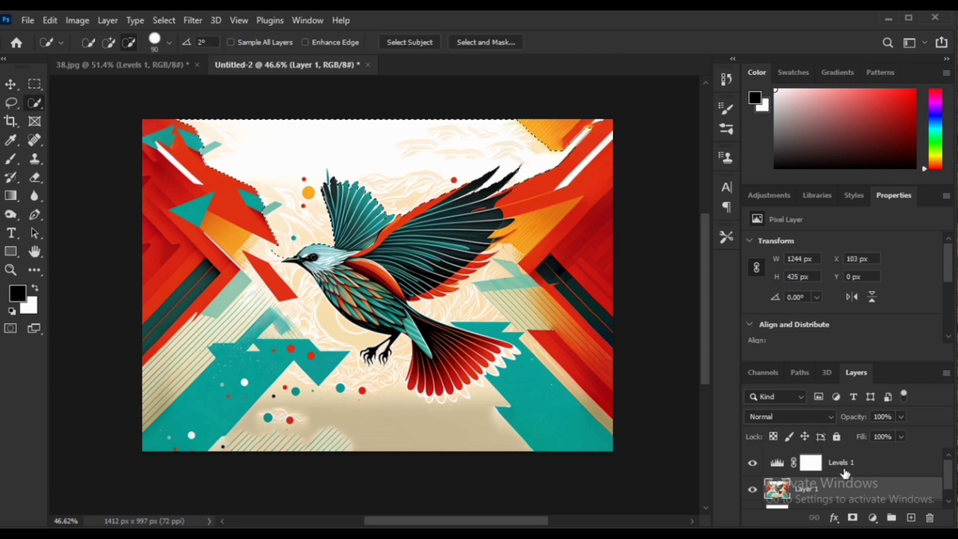
Step: Add a second Levels adjustment above Levels 1, masked to the selection, with the black input at 94, and check its effect
{"action": "left_click", "coordinate": [846, 470]}
{"action": "left_click", "coordinate": [872, 517]}
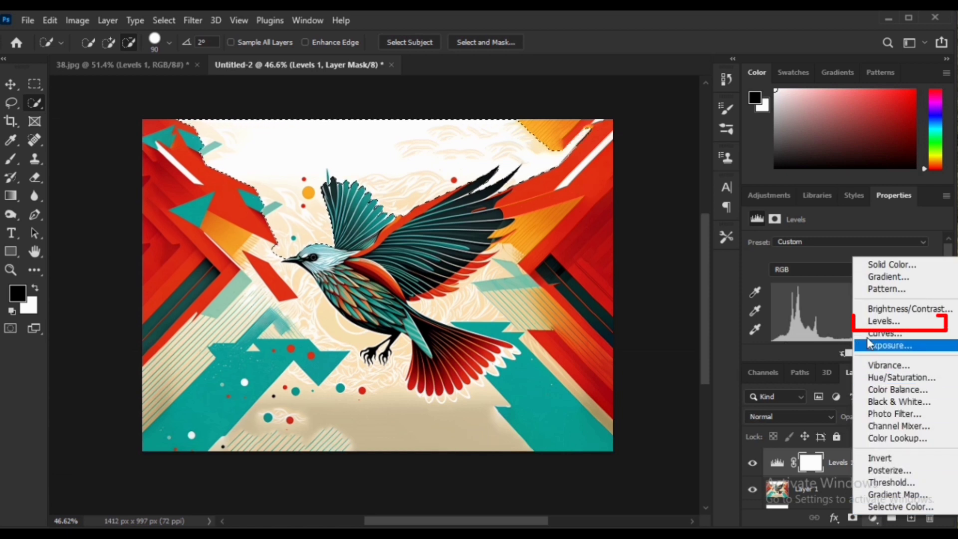
{"action": "left_click", "coordinate": [874, 321]}
{"action": "scroll", "coordinate": [779, 299], "scroll_direction": "down", "scroll_amount": 3}
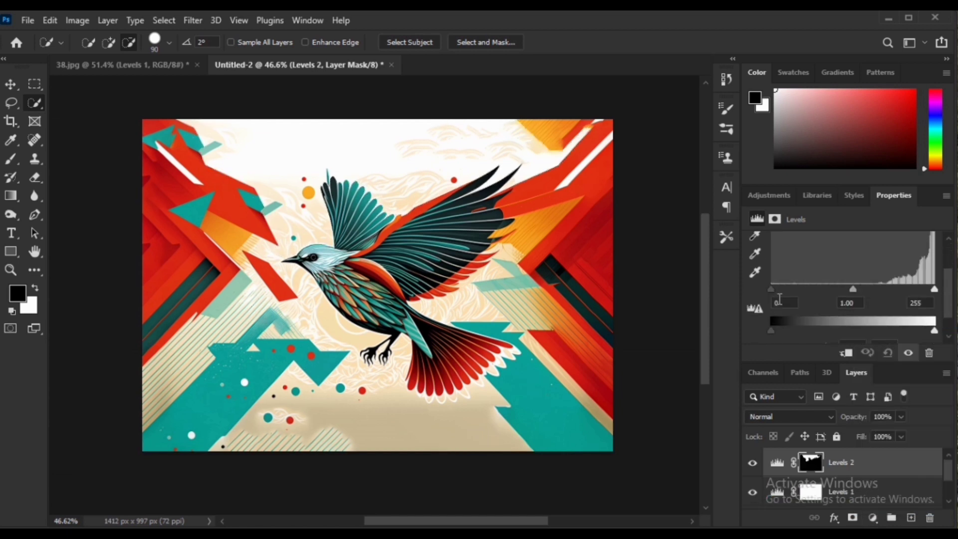
{"action": "left_click_drag", "start_coordinate": [796, 287], "coordinate": [830, 287]}
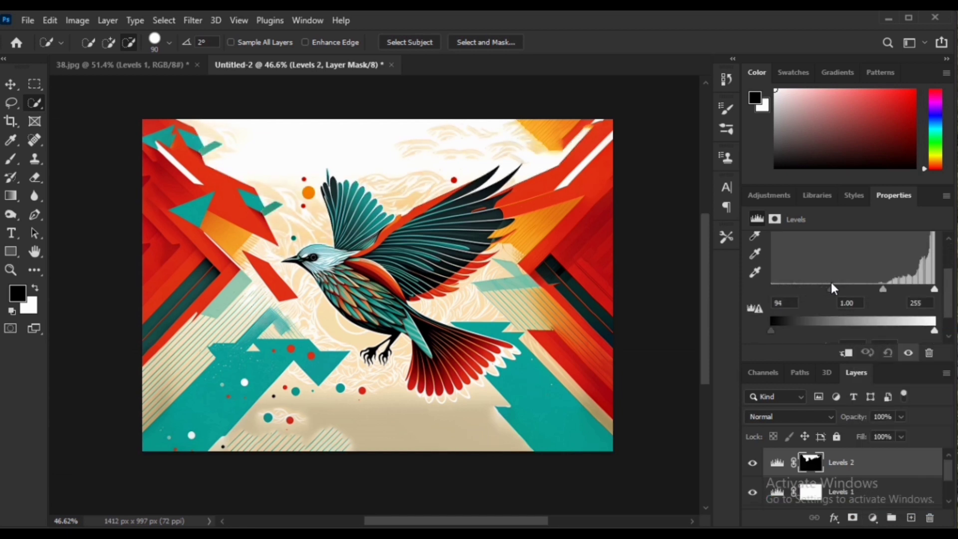
{"action": "left_click", "coordinate": [754, 465]}
Step: Add a Curves adjustment, set its gray point by sampling artwork colours, ending on the pale teal shape beside the wing, and hide the layer to compare
{"action": "left_click", "coordinate": [873, 518]}
{"action": "left_click", "coordinate": [884, 332]}
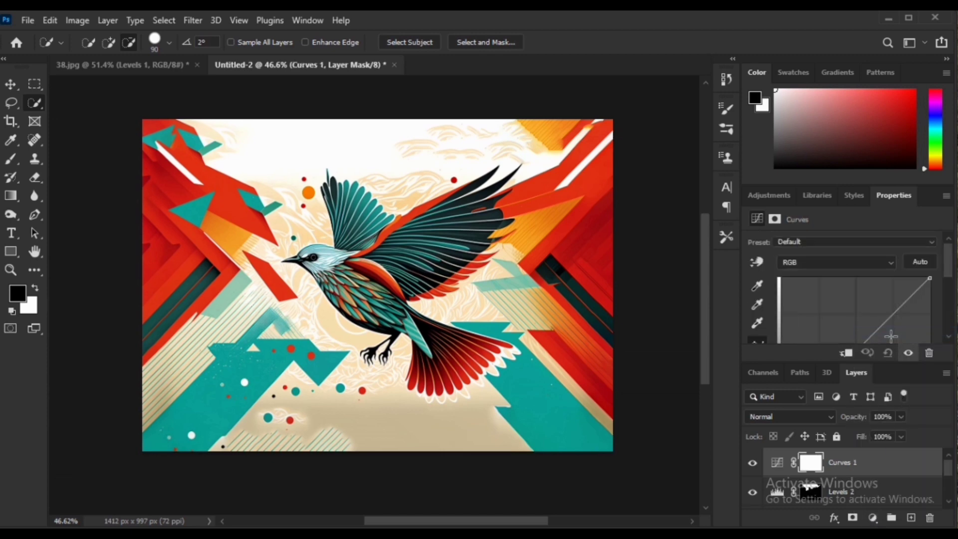
{"action": "left_click", "coordinate": [758, 304]}
{"action": "left_click", "coordinate": [345, 199]}
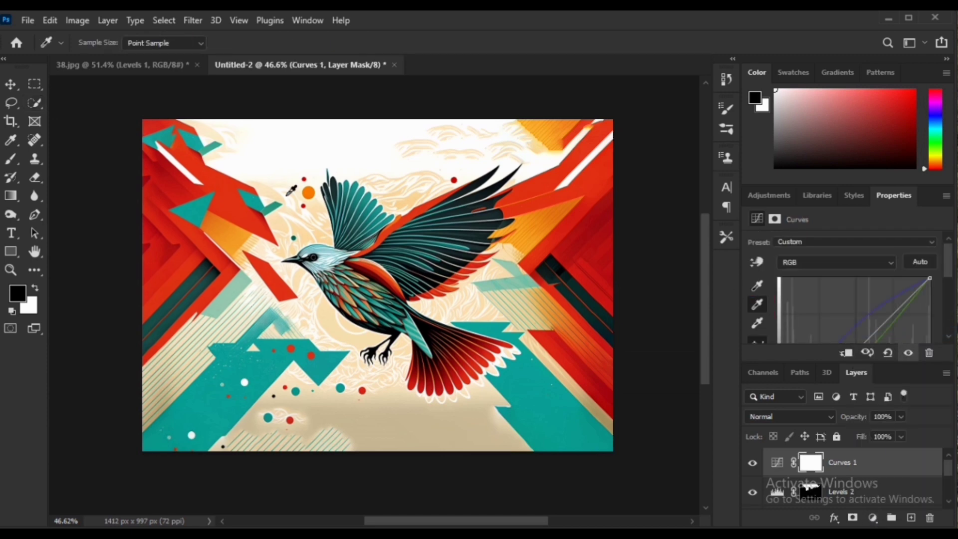
{"action": "left_click", "coordinate": [537, 214]}
{"action": "left_click", "coordinate": [574, 237]}
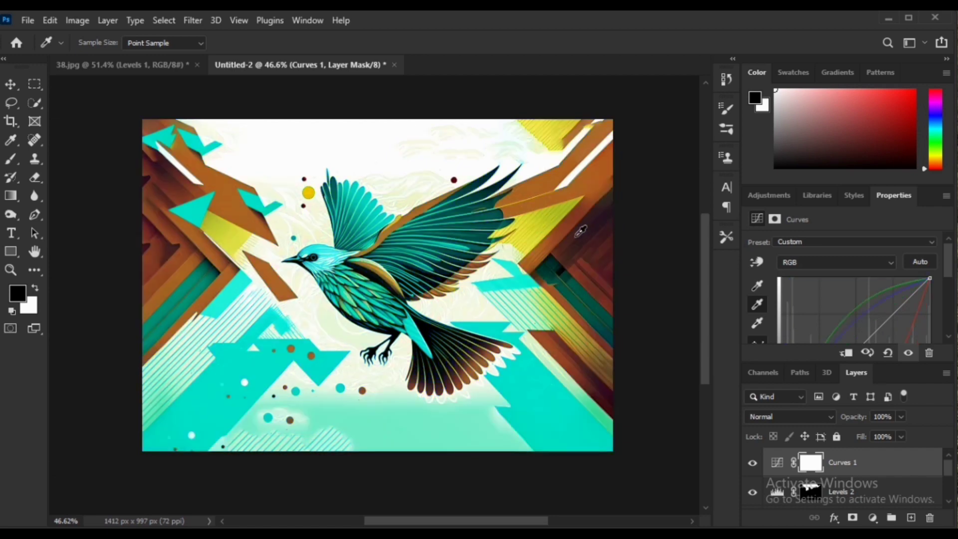
{"action": "left_click", "coordinate": [499, 285]}
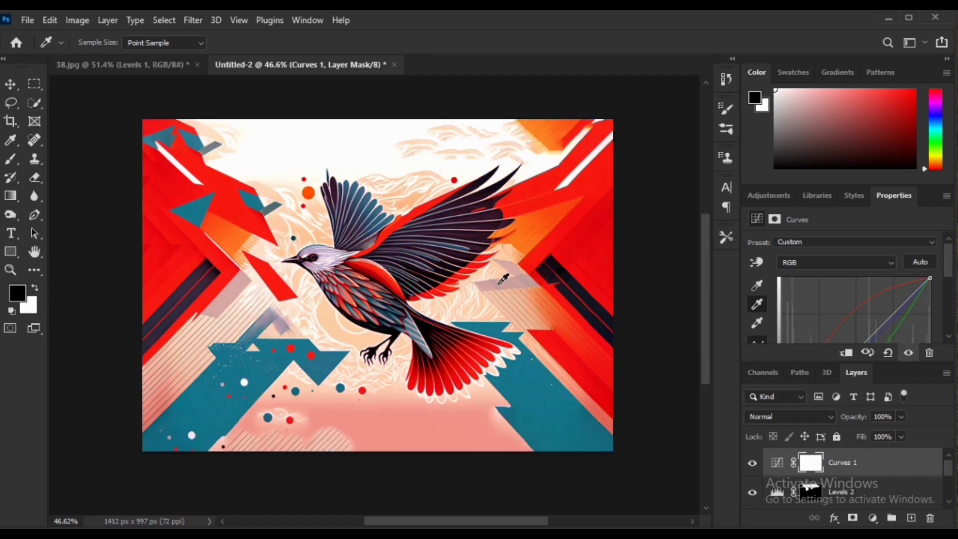
{"action": "left_click", "coordinate": [753, 463]}
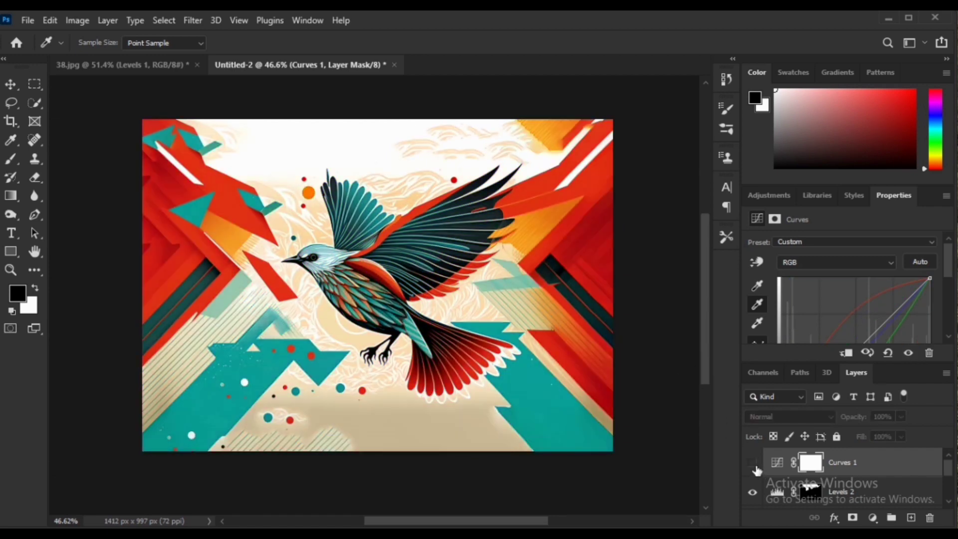
Step: Show Curves 1 again and paint black on its mask over the artwork with a large soft brush at 1% flow
{"action": "left_click", "coordinate": [753, 464]}
{"action": "left_click", "coordinate": [810, 462]}
{"action": "key", "text": "b"}
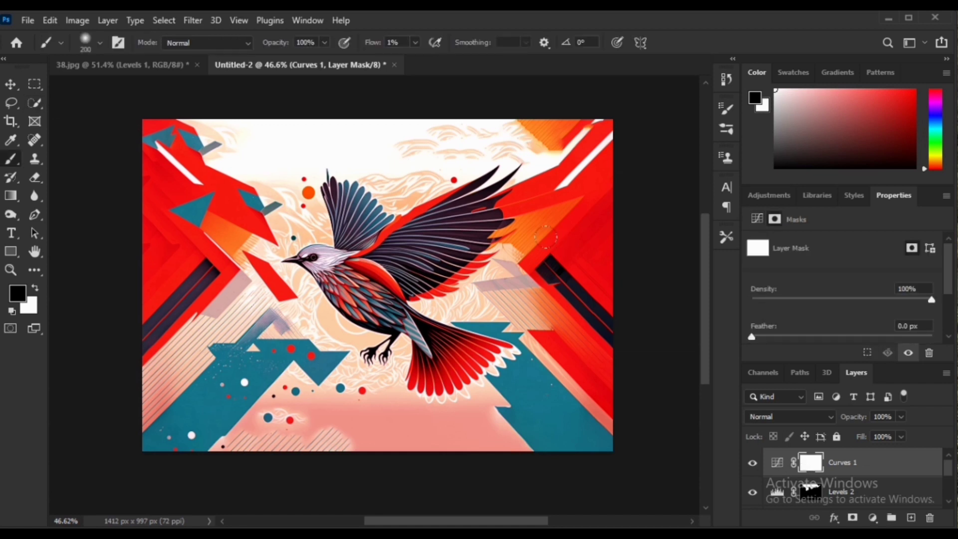
{"action": "left_click_drag", "start_coordinate": [102, 414], "coordinate": [626, 309]}
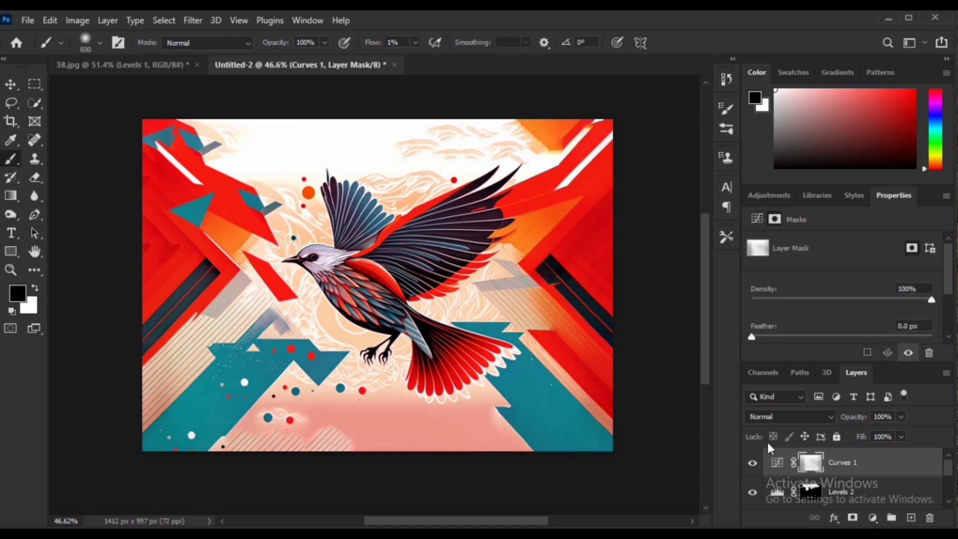
Step: Add a second Curves adjustment masked to the Levels 2 mask area, set its gray point by sampling artwork colours, and compare before and after
{"action": "left_click", "coordinate": [812, 491], "text": "ctrl"}
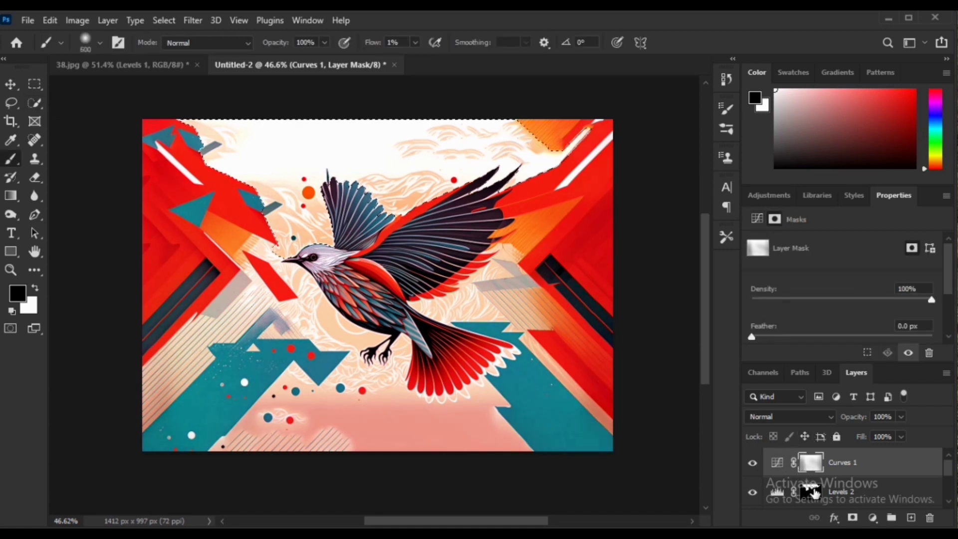
{"action": "left_click", "coordinate": [873, 518]}
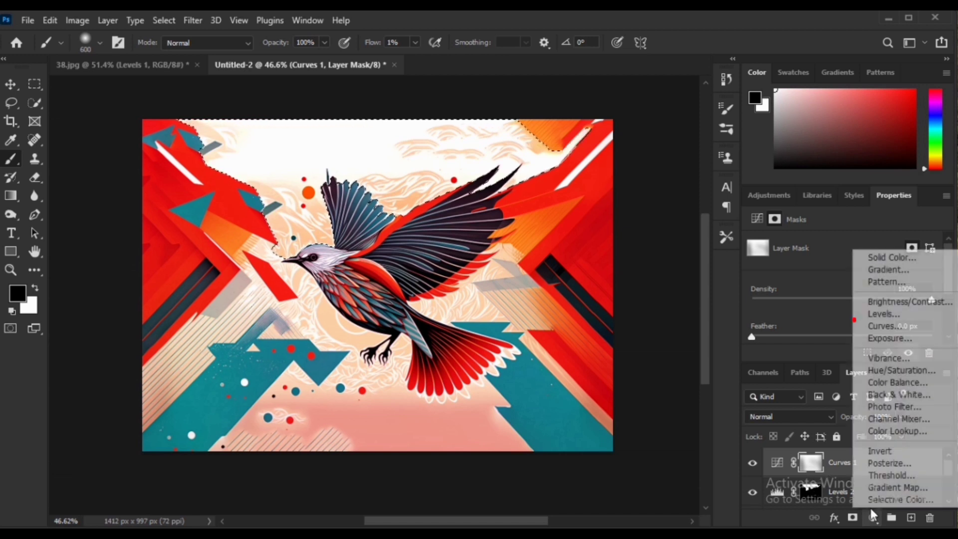
{"action": "left_click", "coordinate": [862, 326]}
{"action": "left_click", "coordinate": [757, 302]}
{"action": "left_click", "coordinate": [496, 147]}
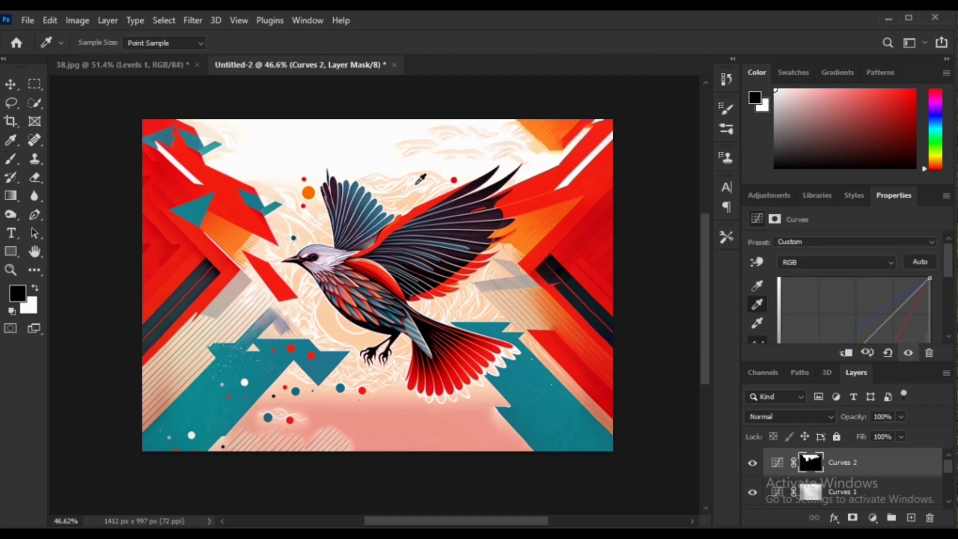
{"action": "left_click", "coordinate": [389, 191]}
{"action": "left_click", "coordinate": [284, 211]}
{"action": "left_click", "coordinate": [451, 275]}
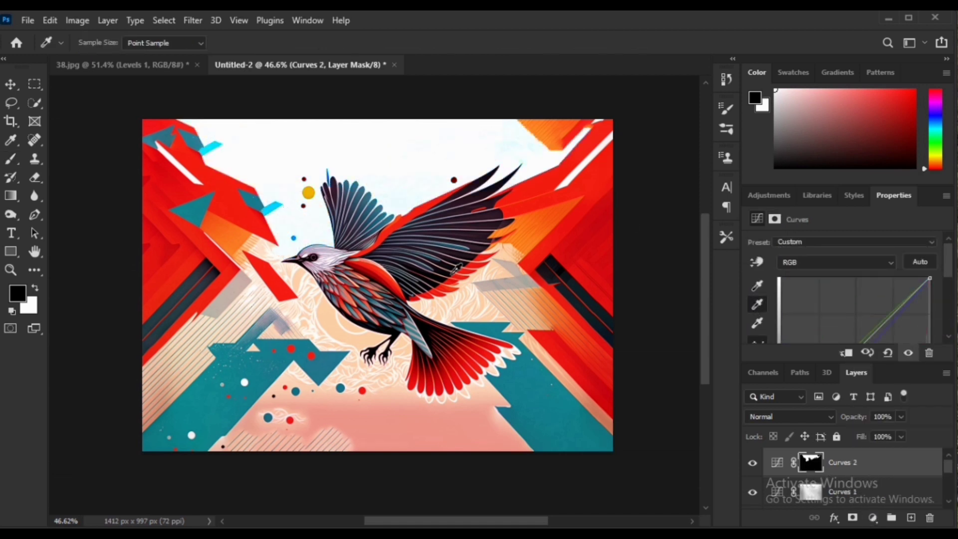
{"action": "left_click", "coordinate": [752, 464]}
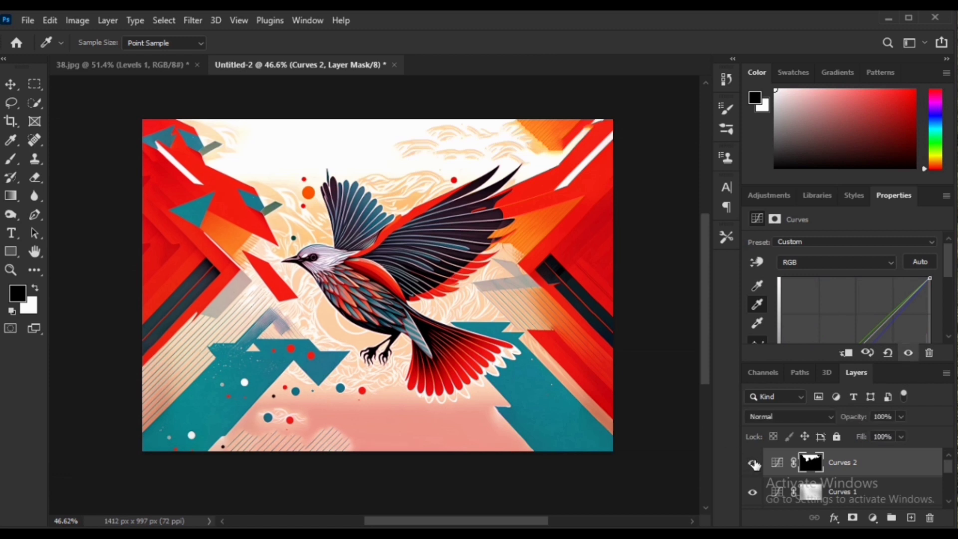
Step: Clear the selection loaded from the Curves 2 mask and add an Exposure adjustment with exposure +0.13 and gamma correction 0.90
{"action": "left_click", "coordinate": [811, 463], "text": "ctrl"}
{"action": "key", "text": "b"}
{"action": "key", "text": "ctrl+d"}
{"action": "left_click", "coordinate": [872, 517]}
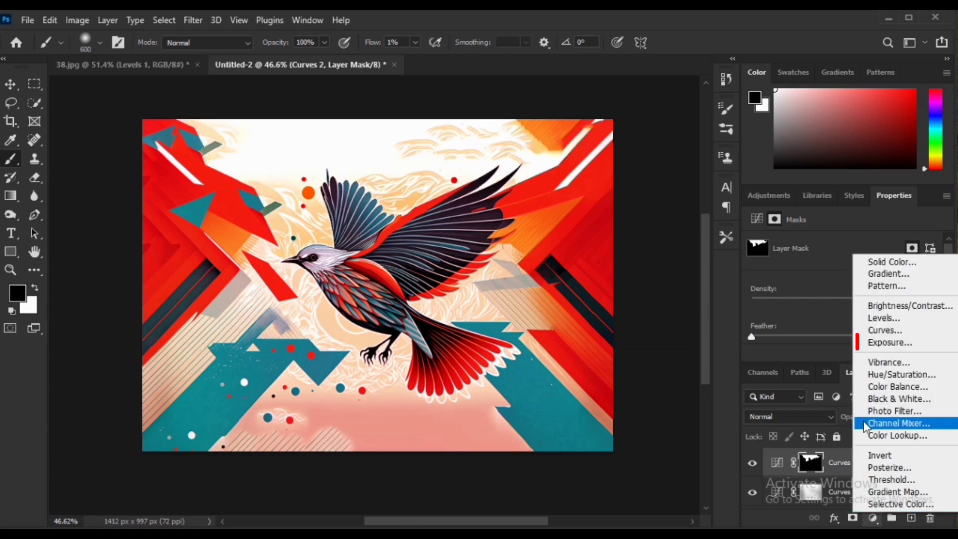
{"action": "left_click", "coordinate": [863, 343]}
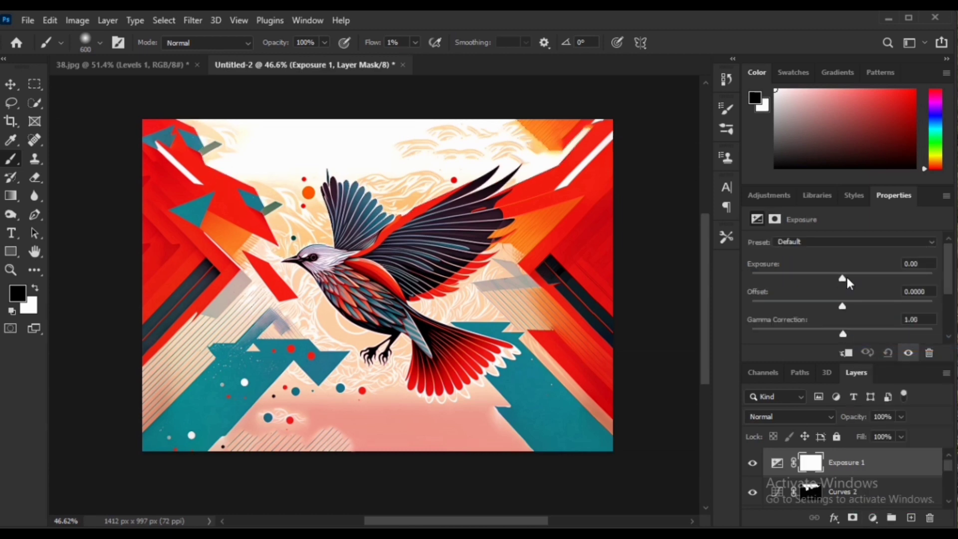
{"action": "left_click_drag", "start_coordinate": [845, 277], "coordinate": [843, 279]}
Step: Add a second Exposure adjustment masked to the Curves 2 area with gamma correction 0.71, and check its effect
{"action": "left_click", "coordinate": [809, 492], "text": "ctrl"}
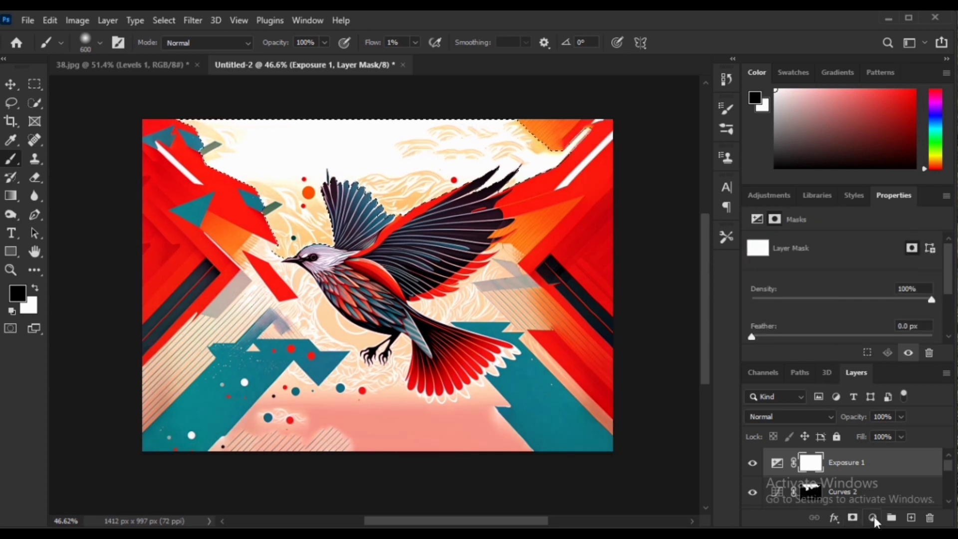
{"action": "left_click", "coordinate": [872, 517]}
{"action": "left_click", "coordinate": [881, 347]}
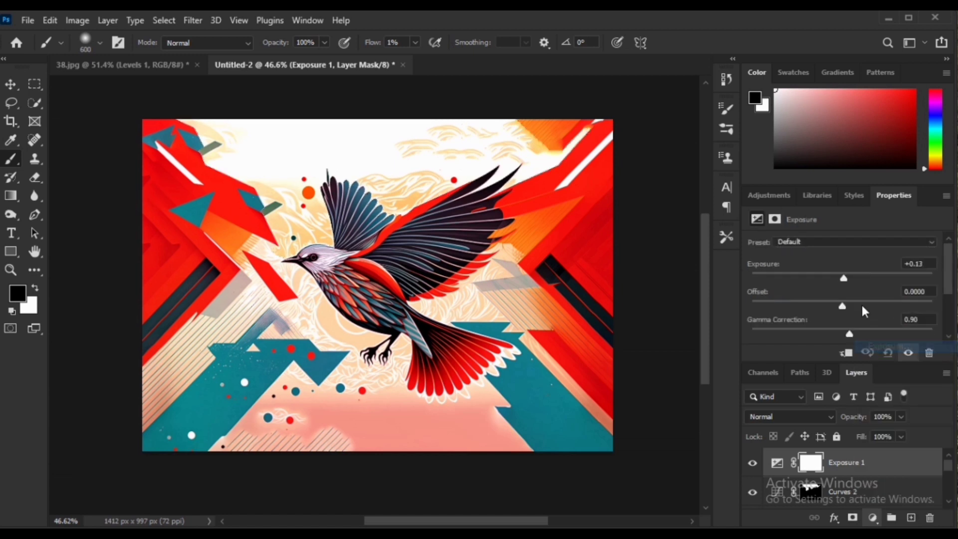
{"action": "left_click_drag", "start_coordinate": [843, 329], "coordinate": [862, 329]}
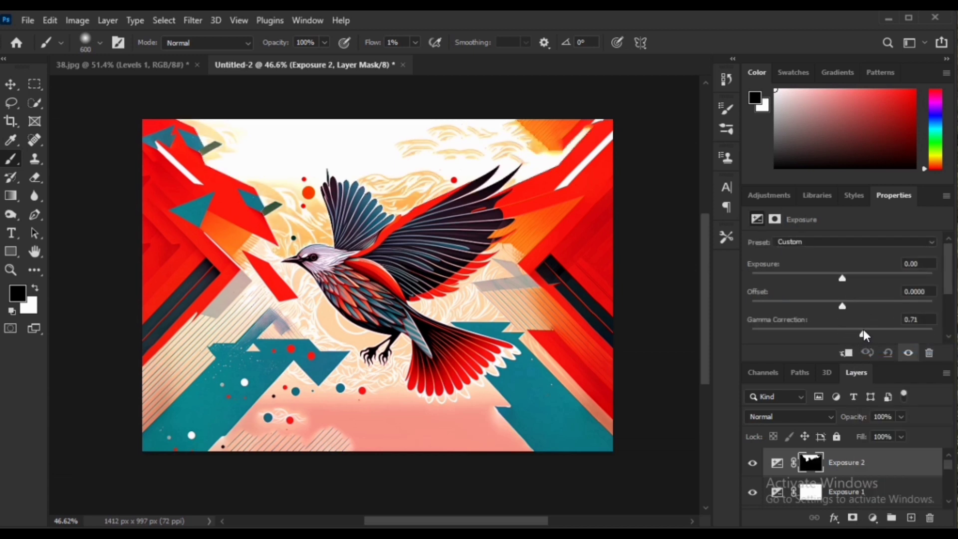
{"action": "left_click", "coordinate": [752, 463]}
{"action": "left_click", "coordinate": [752, 463]}
Step: Add a Hue/Saturation adjustment to the whole artwork with saturation set to -5
{"action": "left_click", "coordinate": [872, 517]}
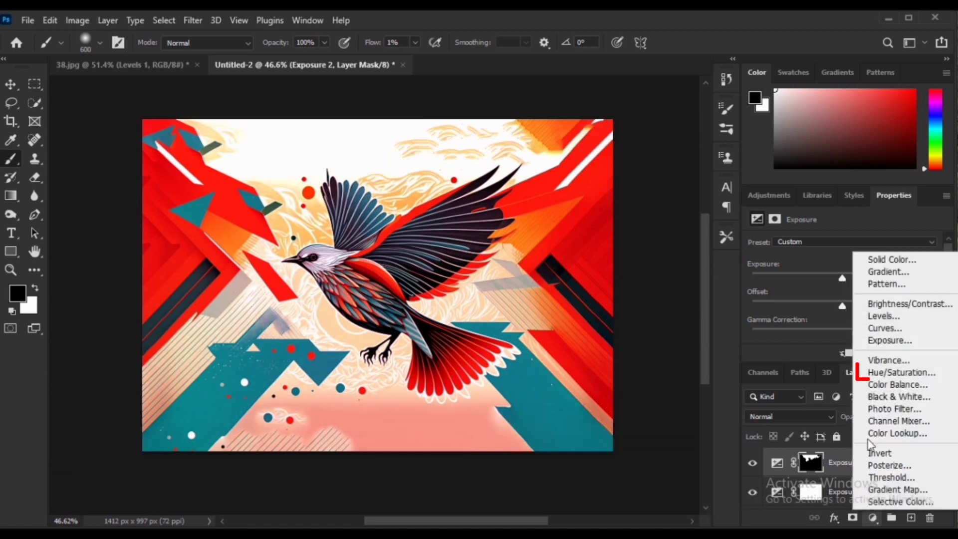
{"action": "left_click", "coordinate": [893, 372]}
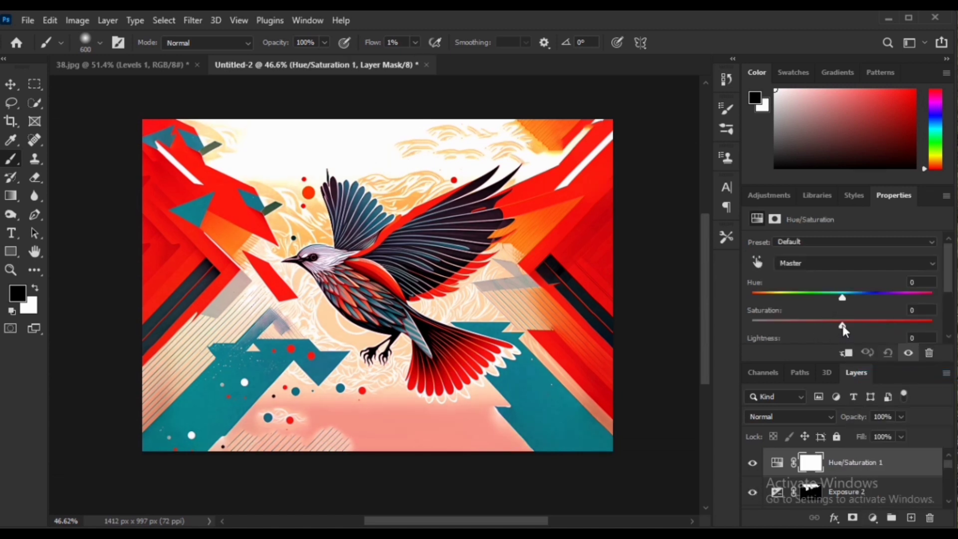
{"action": "left_click_drag", "start_coordinate": [842, 326], "coordinate": [834, 324]}
{"action": "left_click", "coordinate": [753, 463]}
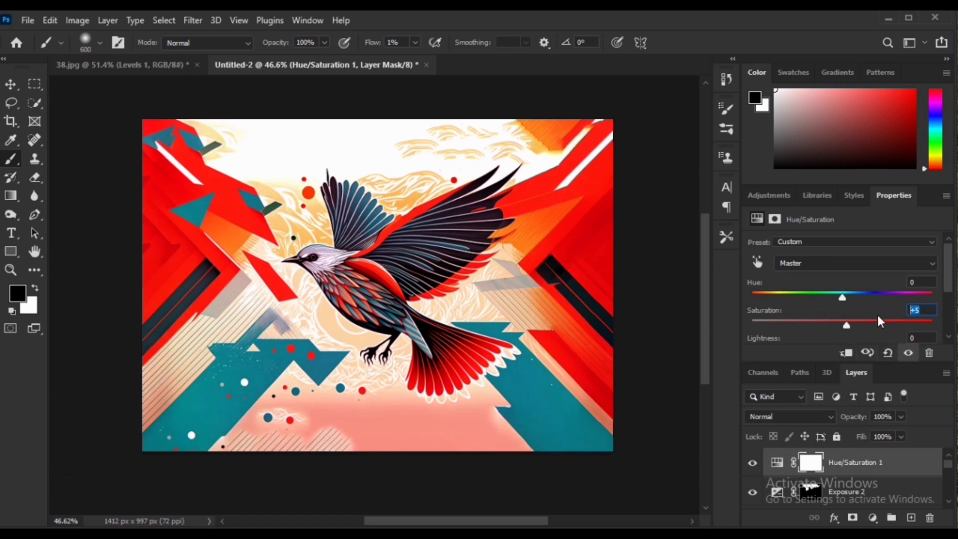
{"action": "key", "text": "Return"}
Step: Select all layers from Hue/Saturation 1 down to Background and convert them to one smart object
{"action": "scroll", "coordinate": [860, 471], "scroll_direction": "down", "scroll_amount": 3}
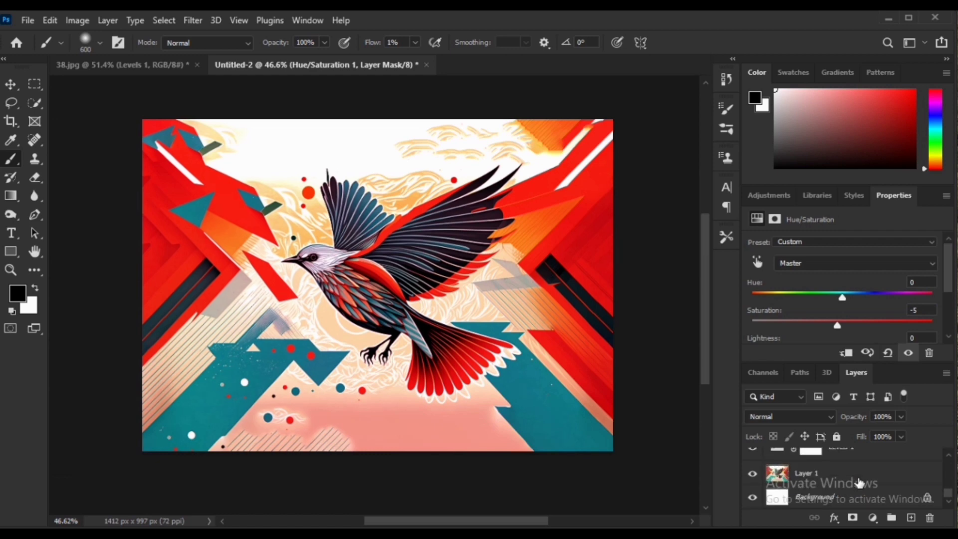
{"action": "left_click", "coordinate": [850, 497], "text": "shift"}
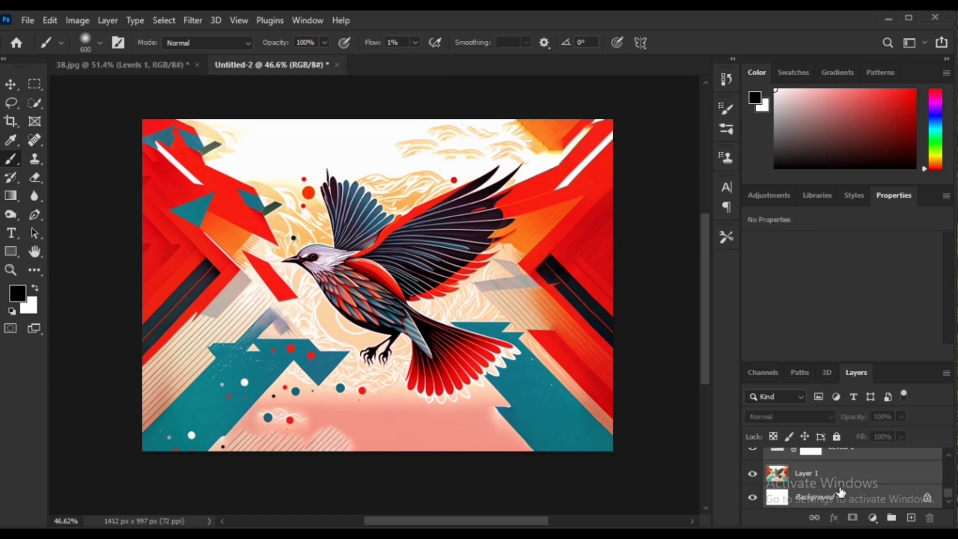
{"action": "right_click", "coordinate": [818, 478]}
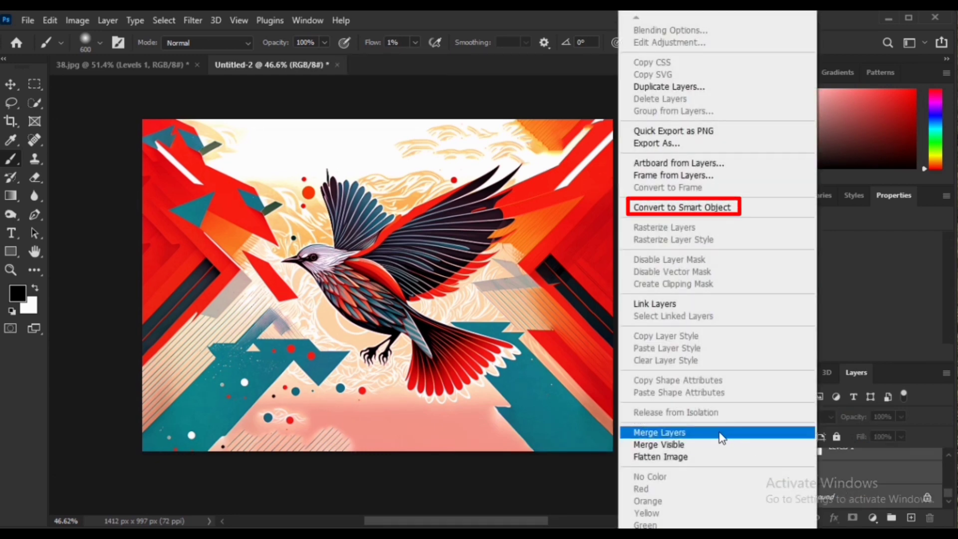
{"action": "left_click", "coordinate": [703, 207]}
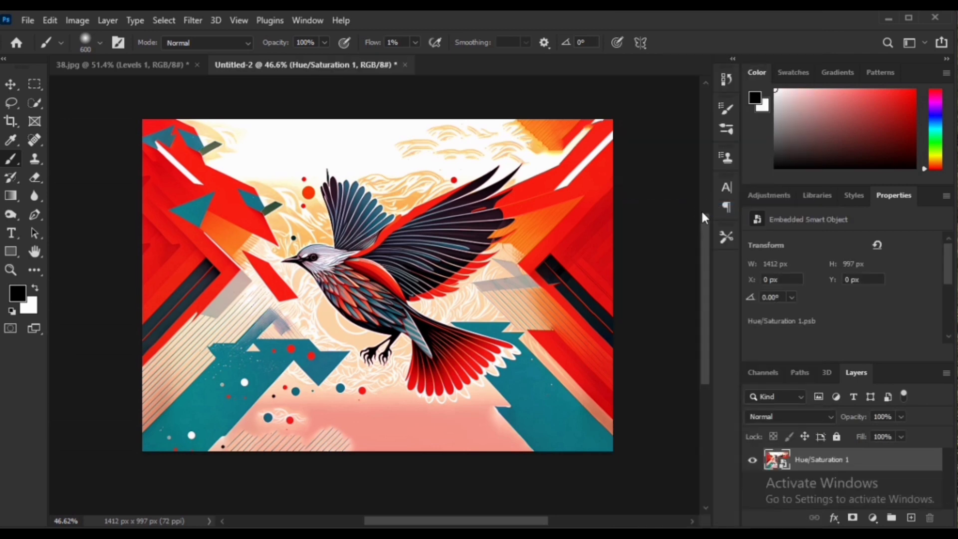
Step: Move the bird smart object into the 38.jpg document, scale it to 91.88%, and position it over the plate
{"action": "key", "text": "v"}
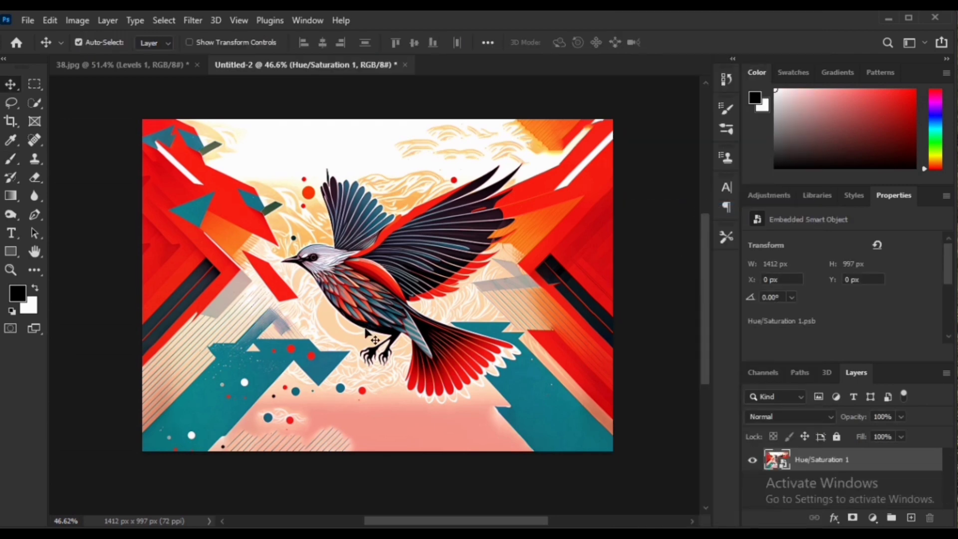
{"action": "left_click_drag", "start_coordinate": [407, 320], "coordinate": [390, 289]}
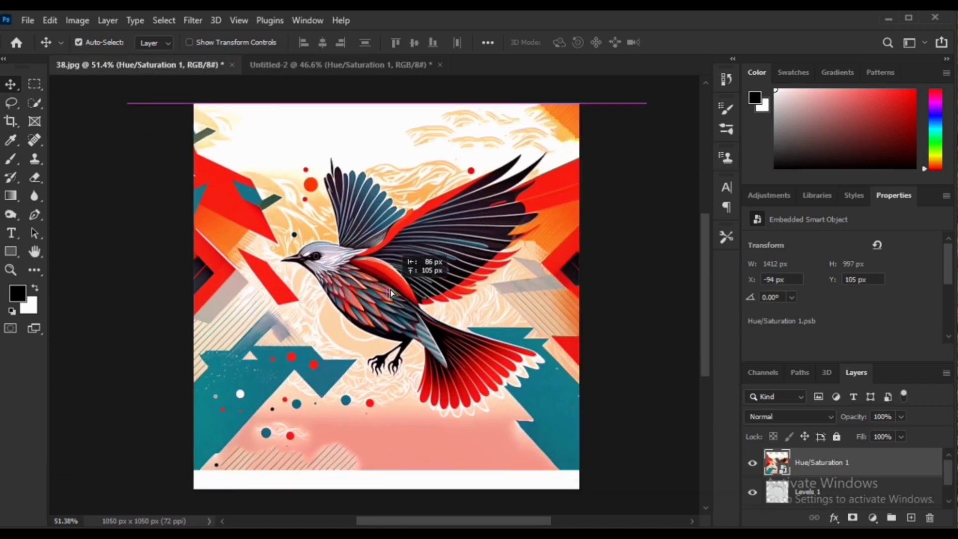
{"action": "key", "text": "ctrl+t"}
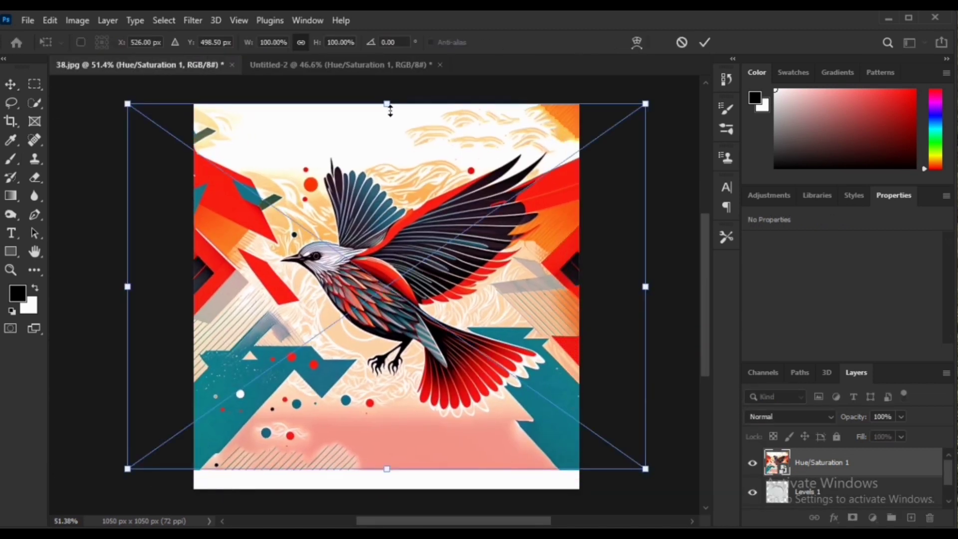
{"action": "left_click_drag", "start_coordinate": [391, 111], "coordinate": [387, 152]}
{"action": "left_click_drag", "start_coordinate": [381, 219], "coordinate": [329, 227]}
{"action": "left_click_drag", "start_coordinate": [352, 445], "coordinate": [363, 461]}
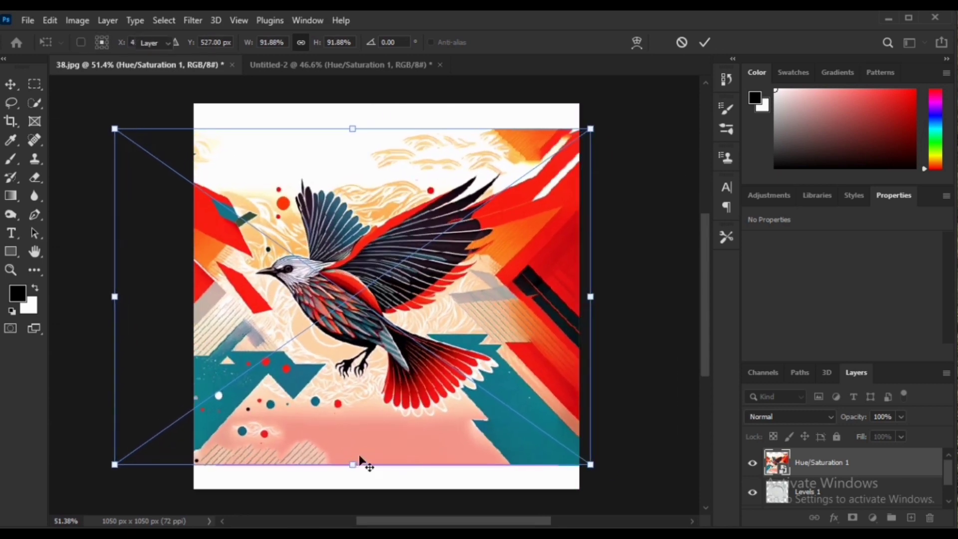
{"action": "key", "text": "Return"}
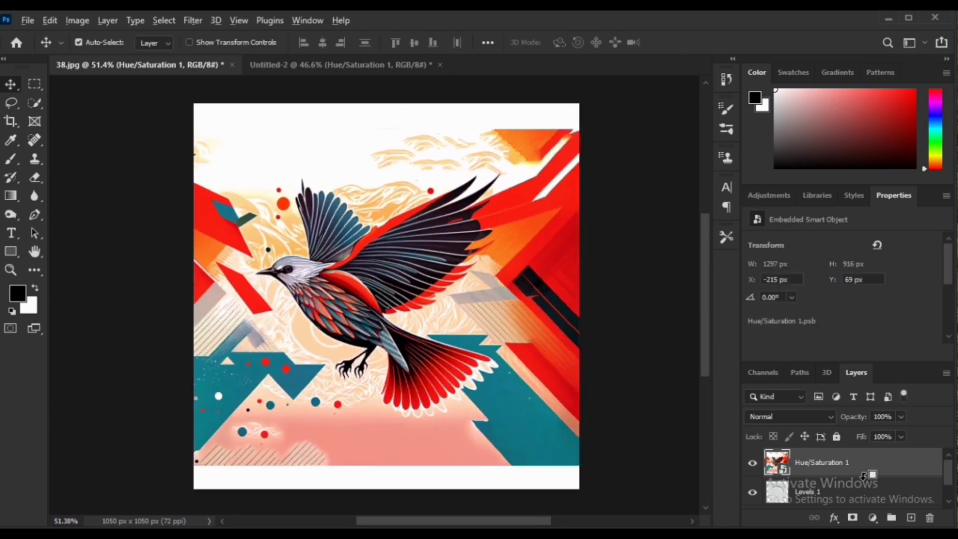
Step: Clip the bird artwork to the plate layer below and set its blend mode to Linear Burn
{"action": "left_click", "coordinate": [868, 476], "text": "alt"}
{"action": "left_click", "coordinate": [773, 414]}
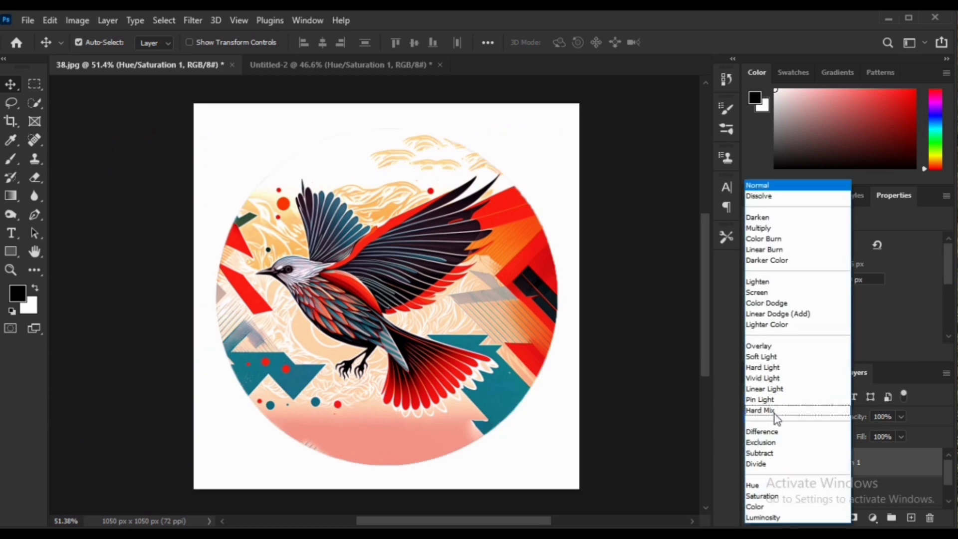
{"action": "left_click", "coordinate": [771, 249]}
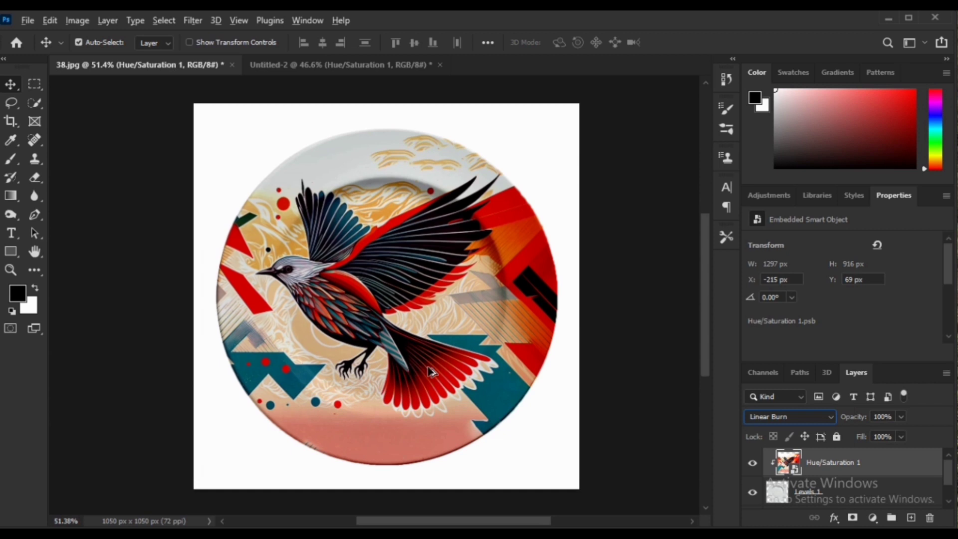
Step: Split the bird layer's Blend If sliders: This Layer whites 221/255, Underlying Layer blacks 0/28 and whites 220/255
{"action": "scroll", "coordinate": [462, 316], "scroll_direction": "up", "scroll_amount": 2}
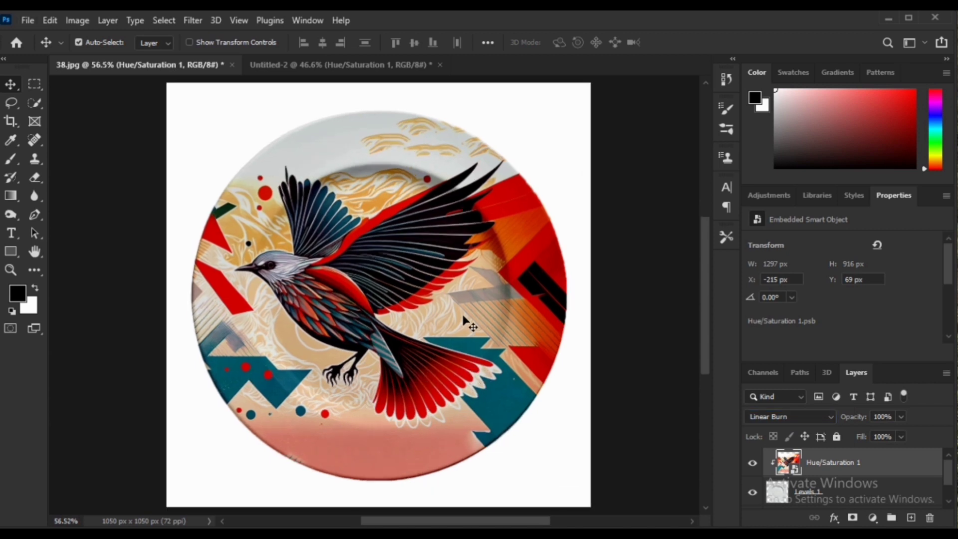
{"action": "left_click_drag", "start_coordinate": [454, 327], "coordinate": [364, 317]}
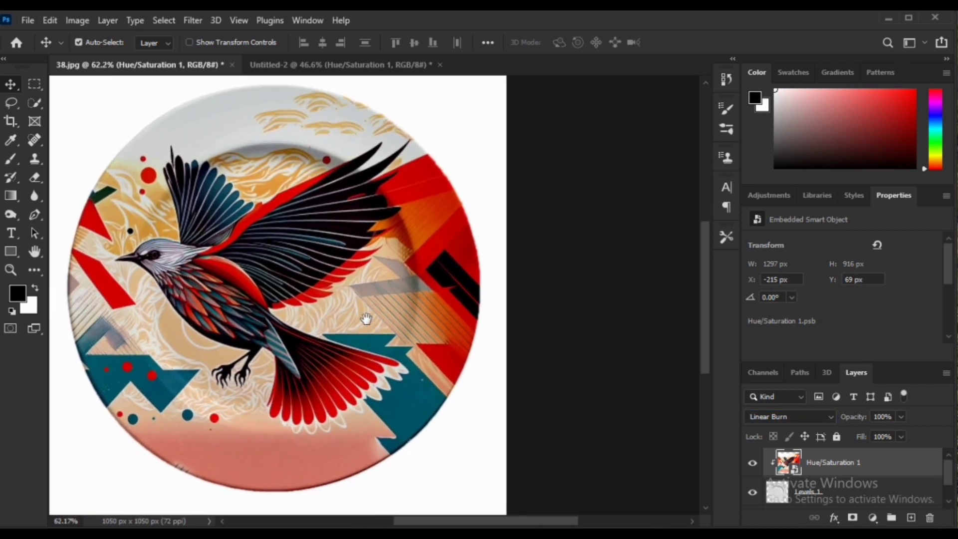
{"action": "double_click", "coordinate": [883, 467]}
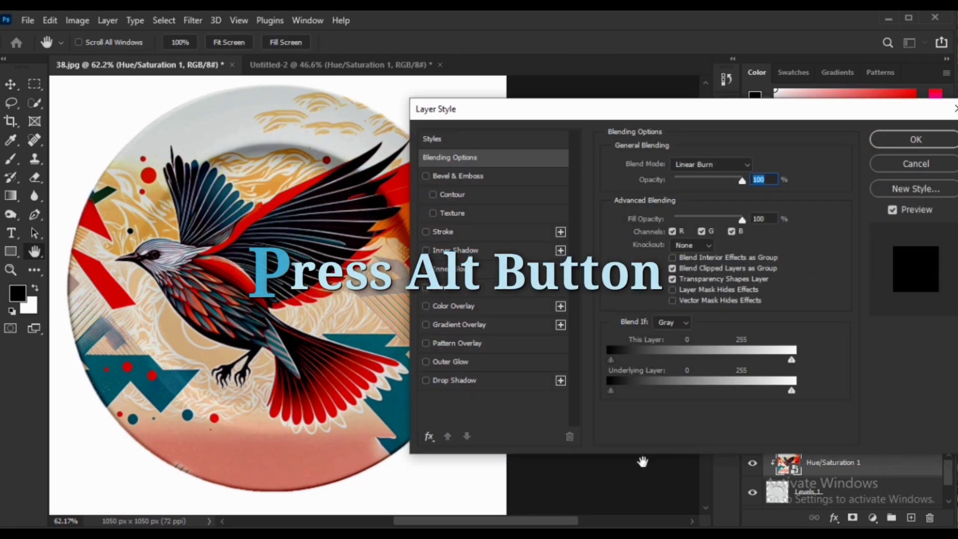
{"action": "key", "text": "alt"}
{"action": "left_click_drag", "start_coordinate": [788, 390], "coordinate": [767, 388]}
{"action": "left_click_drag", "start_coordinate": [614, 391], "coordinate": [627, 390]}
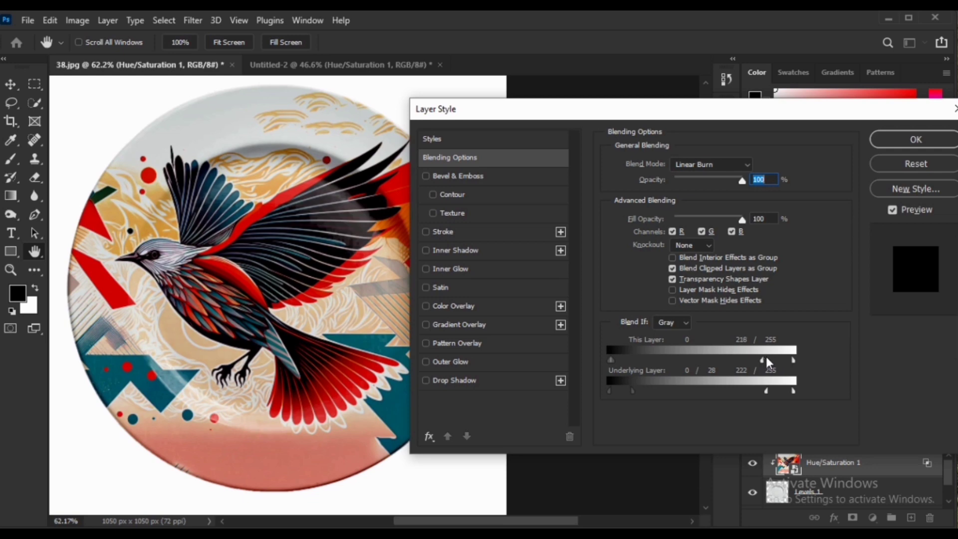
{"action": "mouse_move", "coordinate": [765, 391]}
{"action": "left_mouse_down"}
{"action": "mouse_move", "coordinate": [757, 389]}
{"action": "mouse_move", "coordinate": [765, 389]}
{"action": "left_mouse_up"}
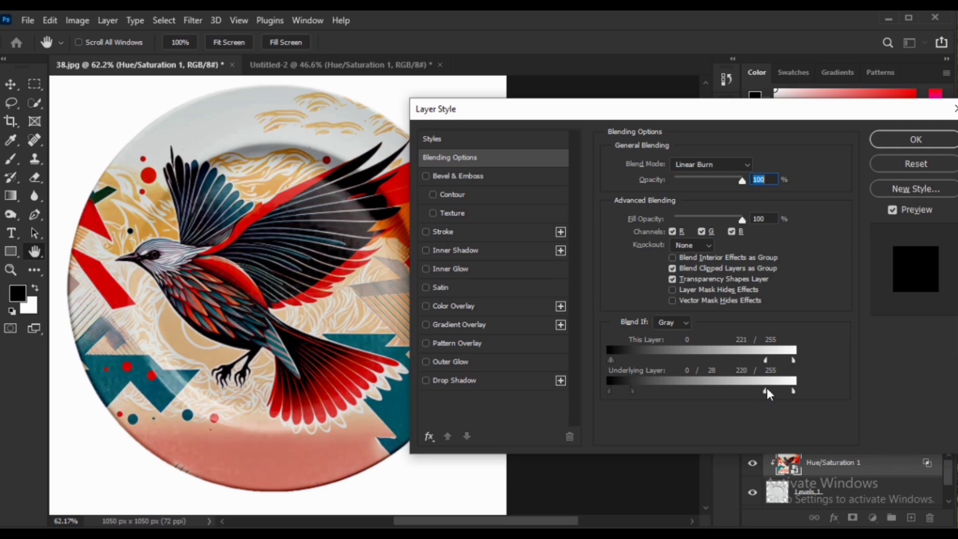
Step: Compare the plate with the blending preview off and on, and apply the layer style settings
{"action": "left_click_drag", "start_coordinate": [339, 248], "coordinate": [266, 247]}
{"action": "scroll", "coordinate": [294, 249], "scroll_direction": "down", "scroll_amount": 1}
{"action": "left_click", "coordinate": [892, 210]}
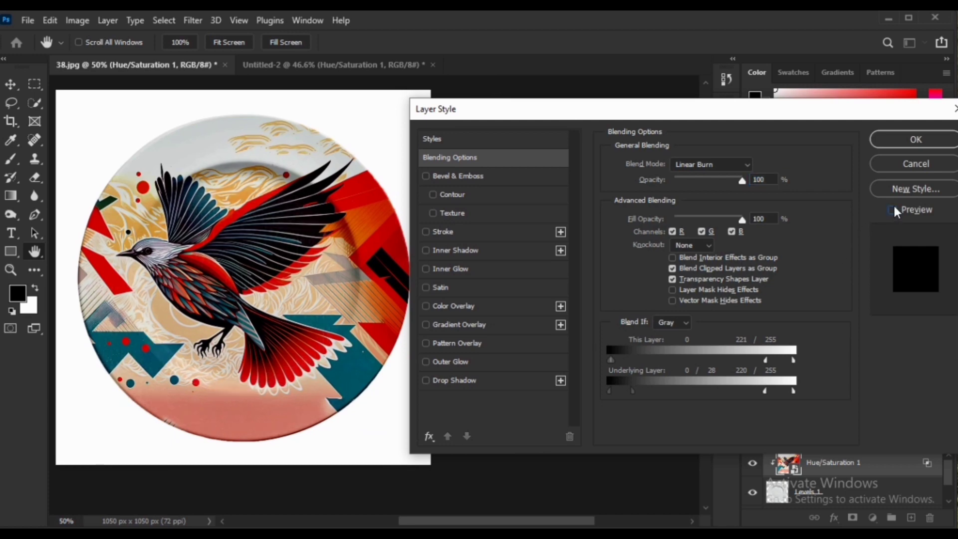
{"action": "left_click", "coordinate": [892, 208]}
{"action": "left_click", "coordinate": [892, 208]}
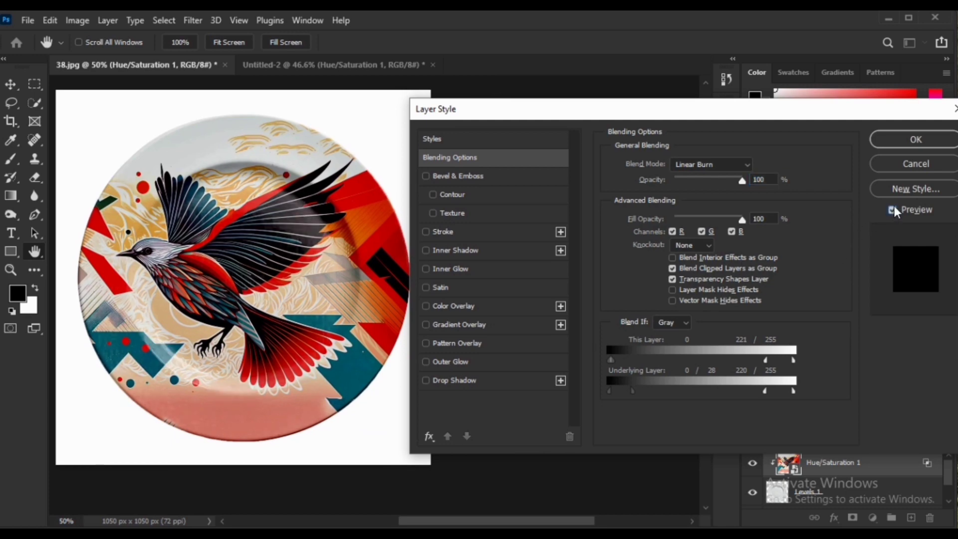
{"action": "left_click", "coordinate": [908, 141]}
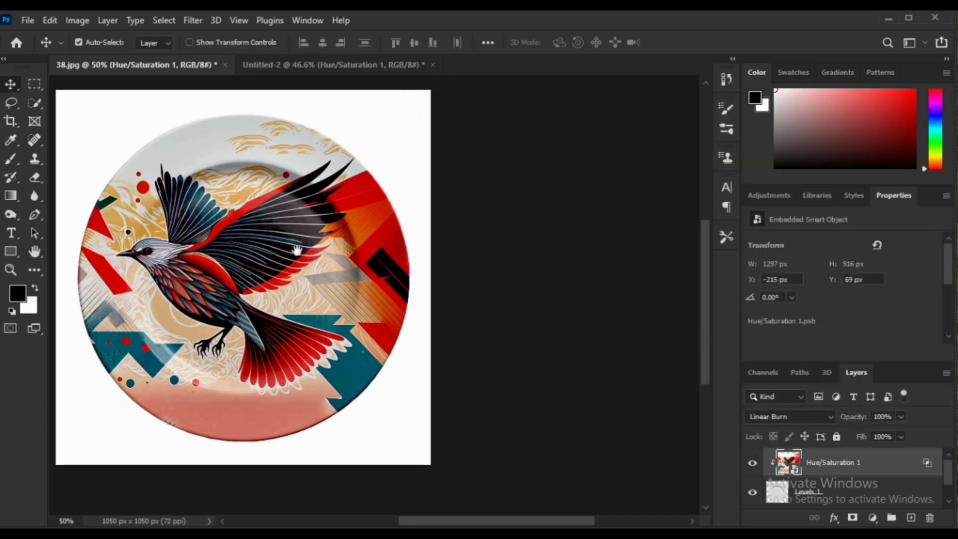
{"action": "left_click_drag", "start_coordinate": [296, 250], "coordinate": [477, 269]}
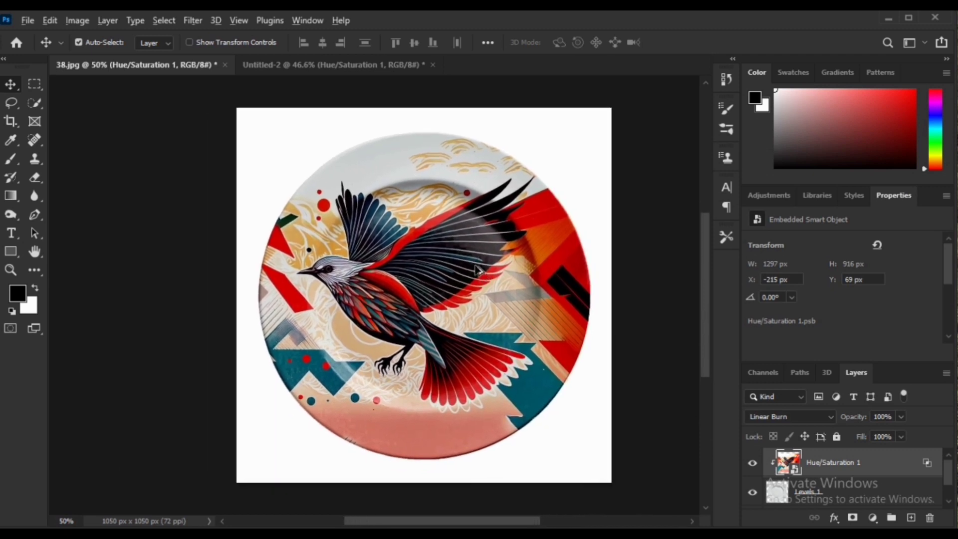
Step: Add a Curves adjustment layer above the bird artwork and set its gray point from the dark tip of the raised wing
{"action": "scroll", "coordinate": [477, 269], "scroll_direction": "up", "scroll_amount": 1}
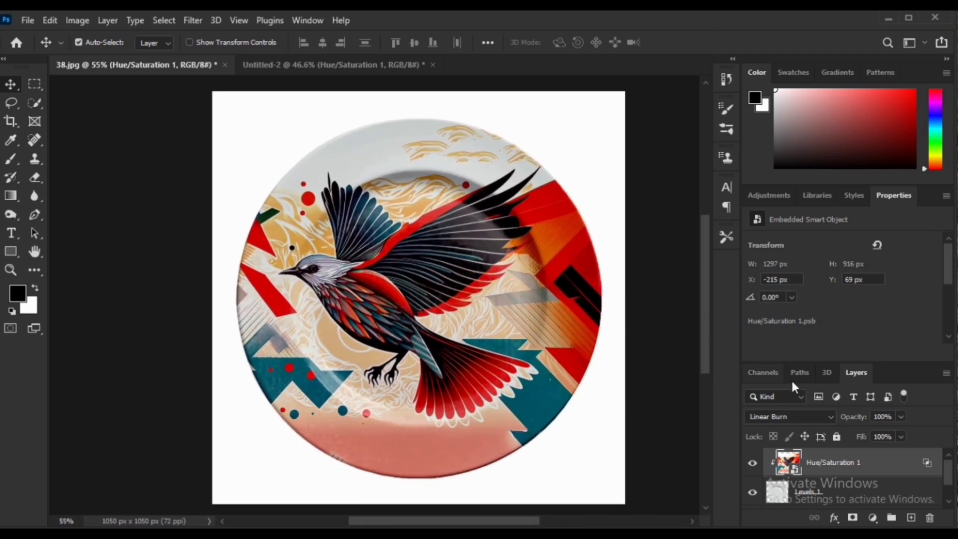
{"action": "left_click", "coordinate": [872, 520]}
{"action": "left_click", "coordinate": [870, 336]}
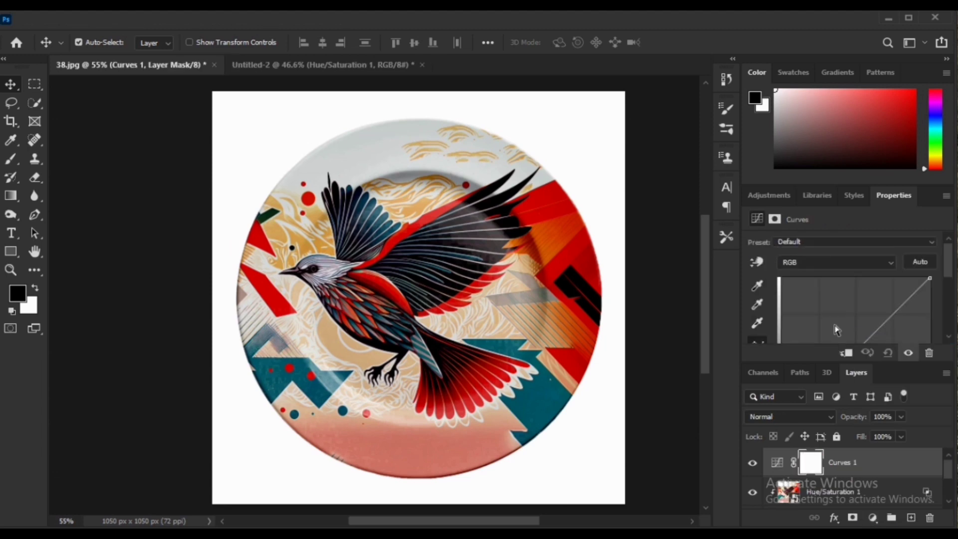
{"action": "left_click", "coordinate": [756, 304]}
{"action": "left_click", "coordinate": [470, 180]}
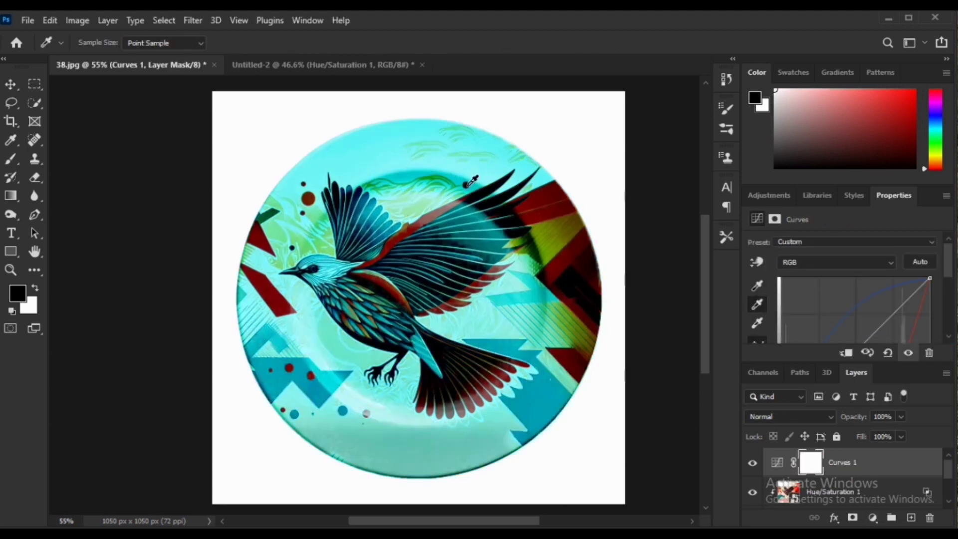
{"action": "left_click", "coordinate": [528, 175]}
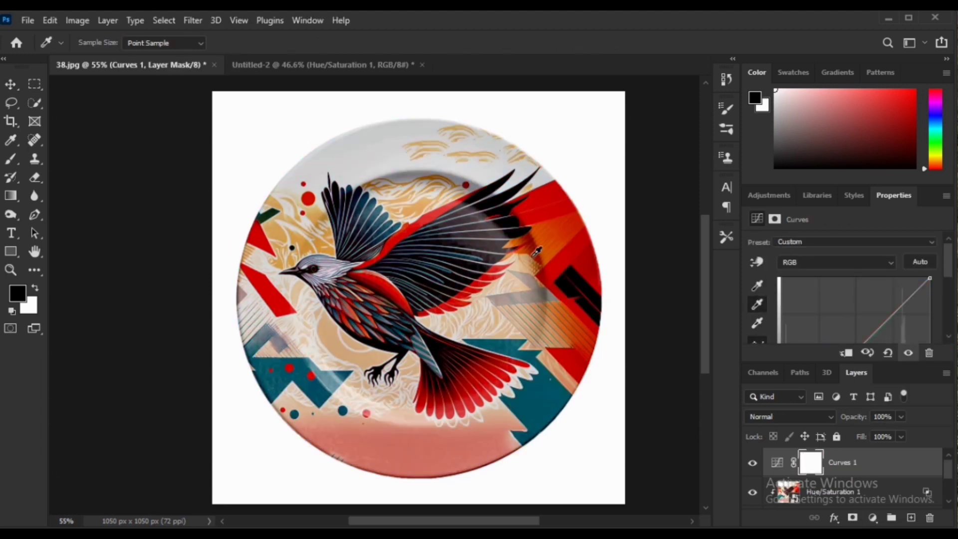
Step: Compare the plate with the Curves 1 layer hidden and shown
{"action": "left_click", "coordinate": [752, 464]}
{"action": "left_click", "coordinate": [752, 464]}
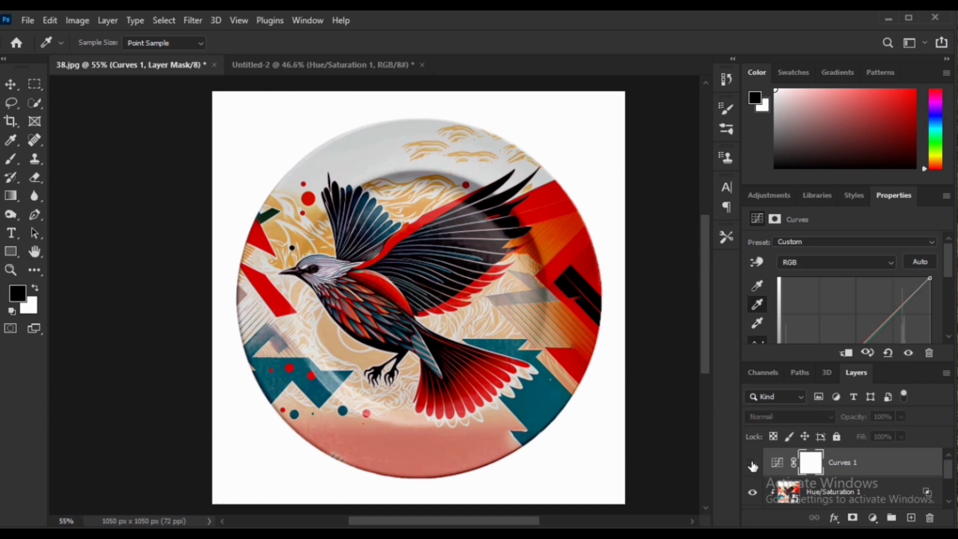
{"action": "left_click", "coordinate": [752, 464]}
Step: Add an Exposure adjustment layer with Exposure +0.08 and Gamma Correction 0.94
{"action": "left_click", "coordinate": [873, 517]}
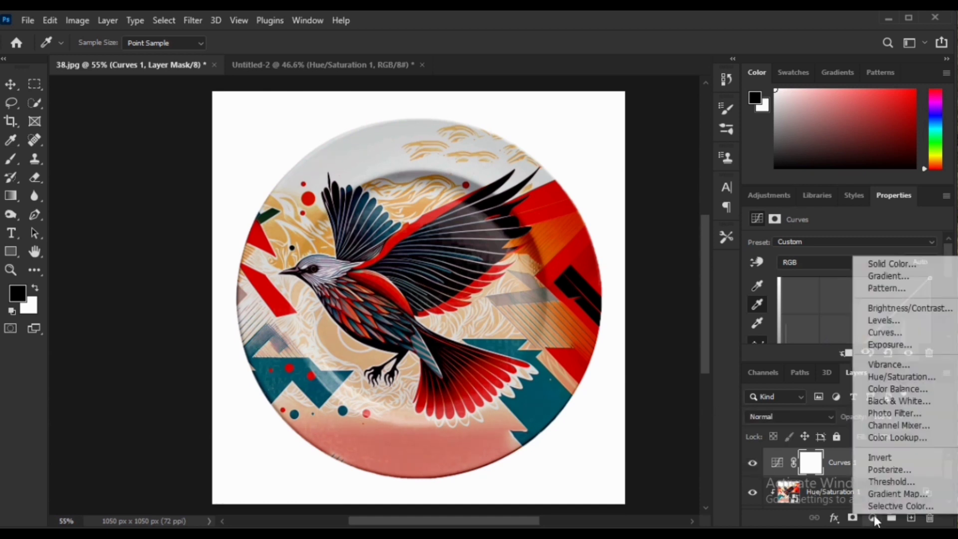
{"action": "left_click", "coordinate": [867, 344]}
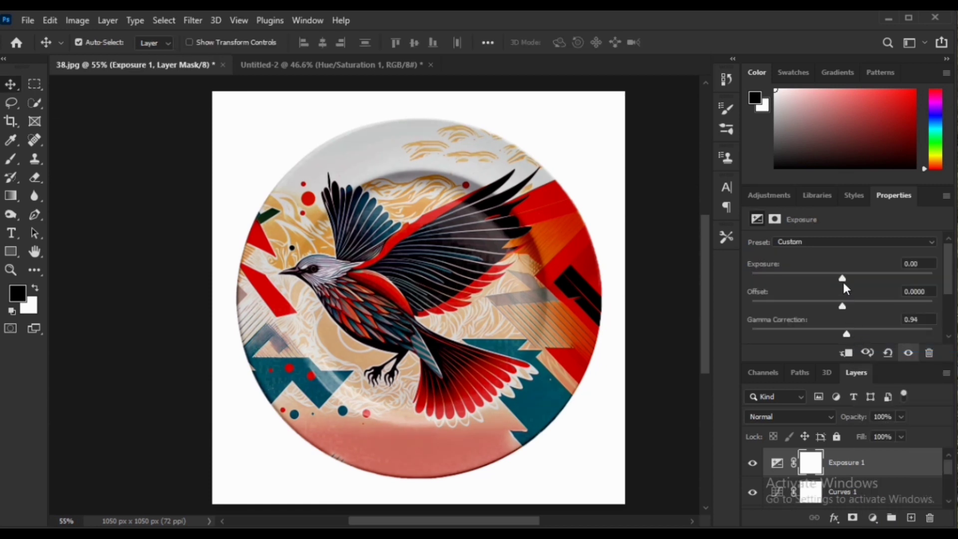
{"action": "left_click_drag", "start_coordinate": [844, 283], "coordinate": [844, 280]}
Step: Compare the plate with the Exposure 1 layer hidden and shown, and look through the layer stack
{"action": "left_click", "coordinate": [752, 464]}
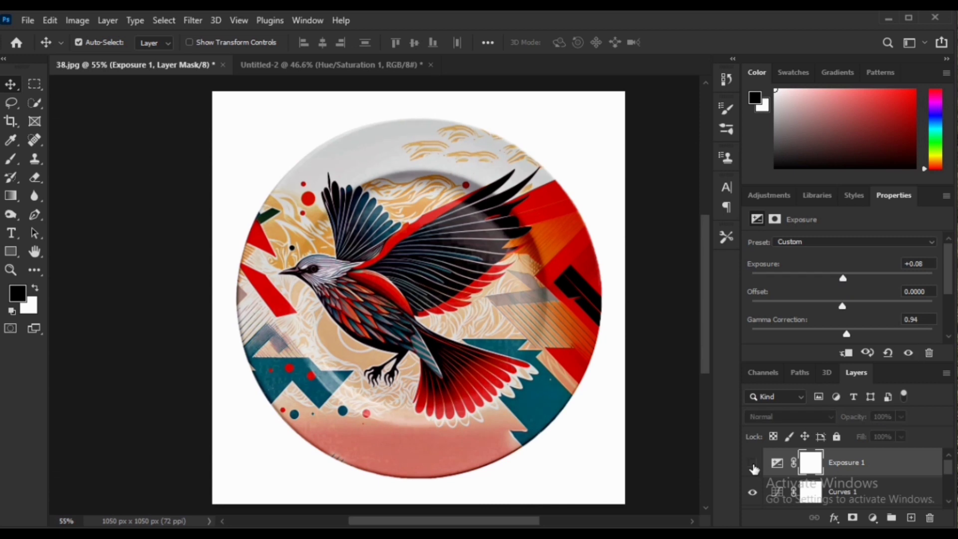
{"action": "left_click", "coordinate": [753, 464]}
{"action": "left_click", "coordinate": [752, 464]}
{"action": "left_click", "coordinate": [753, 463]}
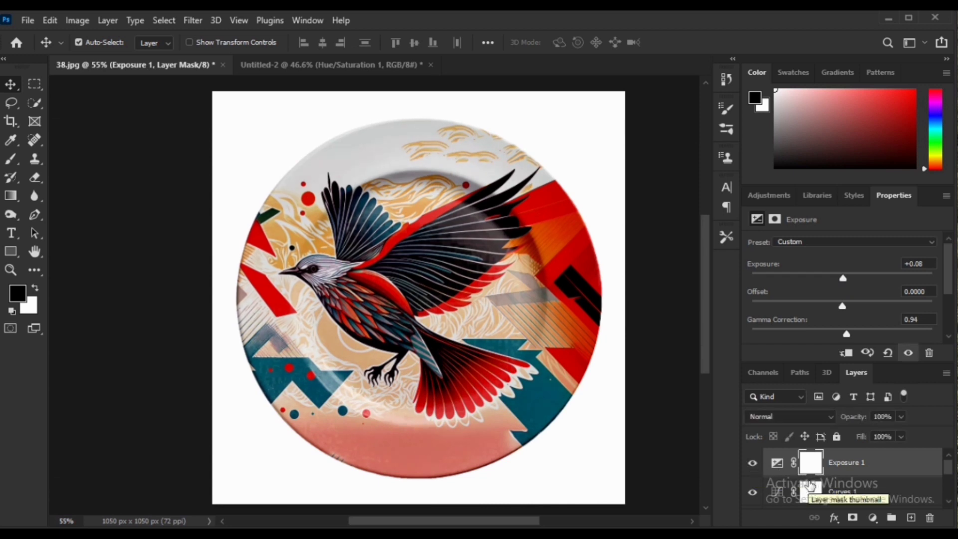
{"action": "scroll", "coordinate": [811, 479], "scroll_direction": "down", "scroll_amount": 5}
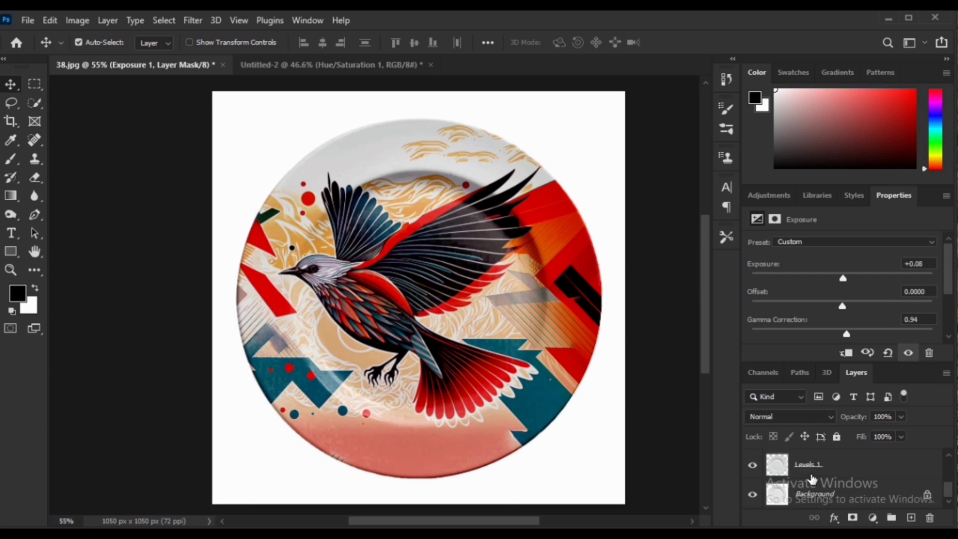
{"action": "scroll", "coordinate": [812, 479], "scroll_direction": "up", "scroll_amount": 5}
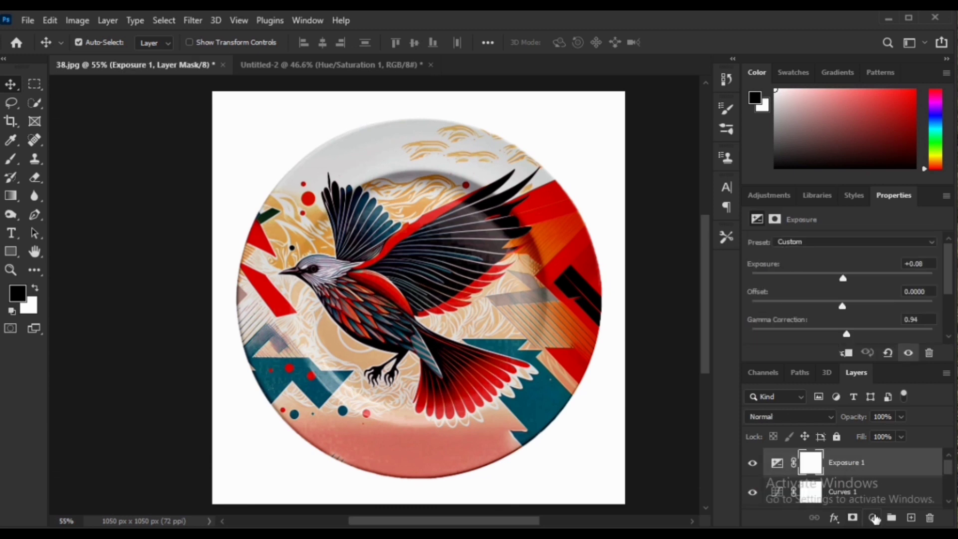
Step: Add a Levels adjustment layer above Exposure 1 and fine-tune its midtone, white and black input levels
{"action": "left_click", "coordinate": [873, 518]}
{"action": "left_click", "coordinate": [874, 315]}
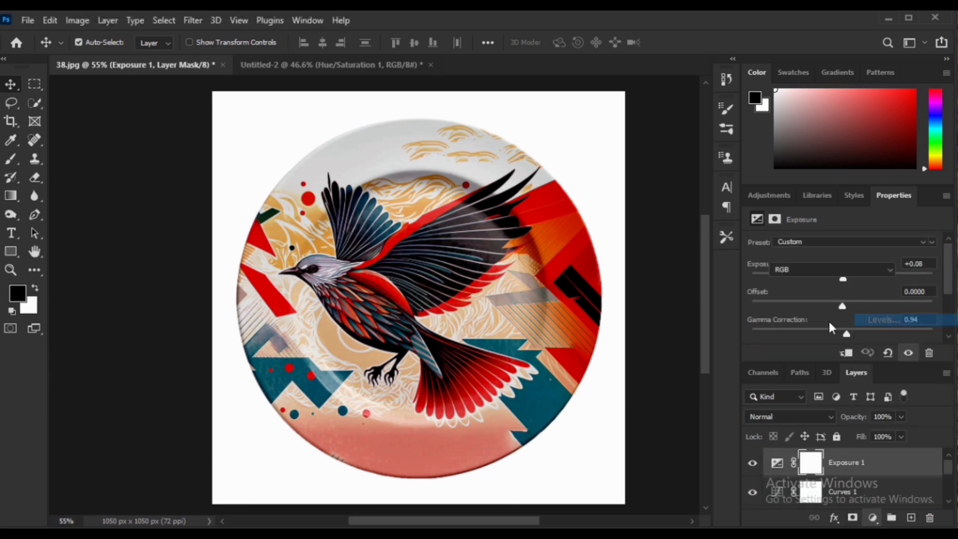
{"action": "scroll", "coordinate": [865, 311], "scroll_direction": "down", "scroll_amount": 2}
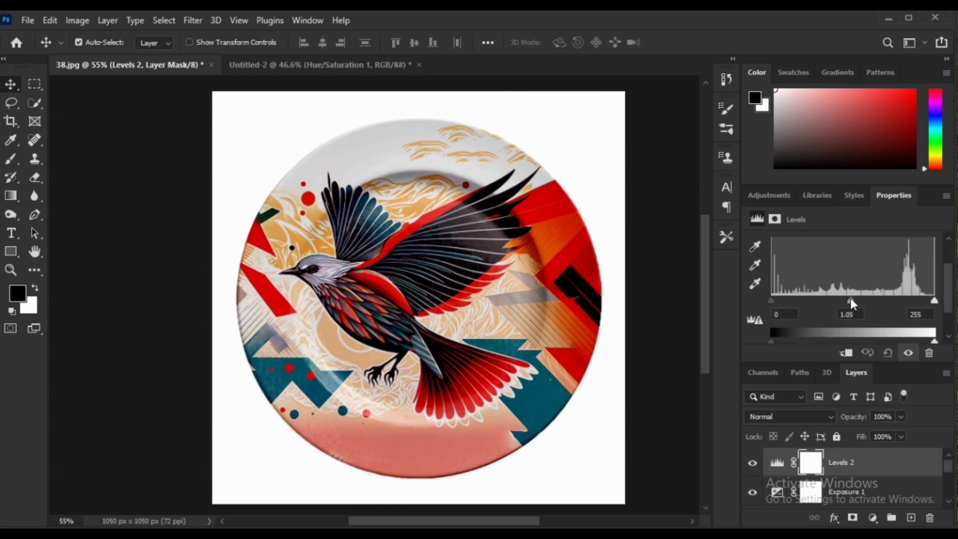
{"action": "left_click_drag", "start_coordinate": [851, 301], "coordinate": [847, 301]}
{"action": "left_click_drag", "start_coordinate": [932, 300], "coordinate": [932, 304]}
{"action": "left_click_drag", "start_coordinate": [773, 297], "coordinate": [773, 300]}
Step: Paint the centre of the Levels 2 mask with a soft 1000 px black brush at 1% flow
{"action": "left_click", "coordinate": [810, 468]}
{"action": "key", "text": "b"}
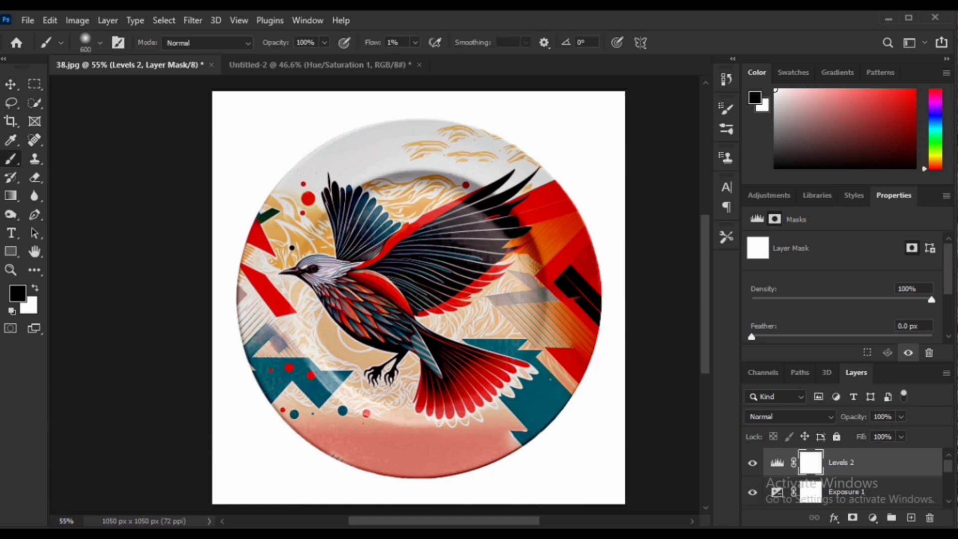
{"action": "left_click_drag", "start_coordinate": [344, 126], "coordinate": [419, 297]}
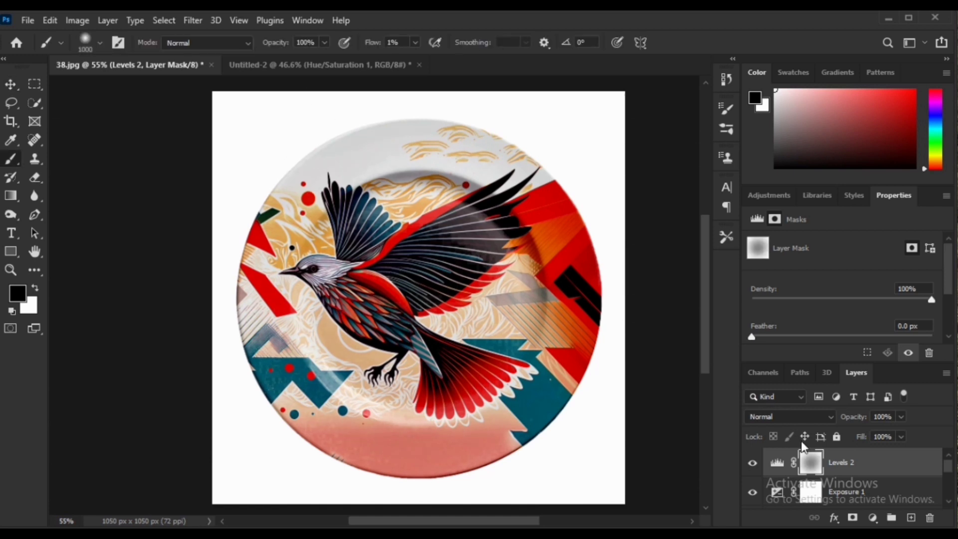
Step: Compare the plate with the masked Levels 2 layer hidden and shown
{"action": "left_click", "coordinate": [753, 465]}
{"action": "left_click", "coordinate": [753, 465]}
{"action": "left_click", "coordinate": [753, 465]}
{"action": "left_click", "coordinate": [753, 465]}
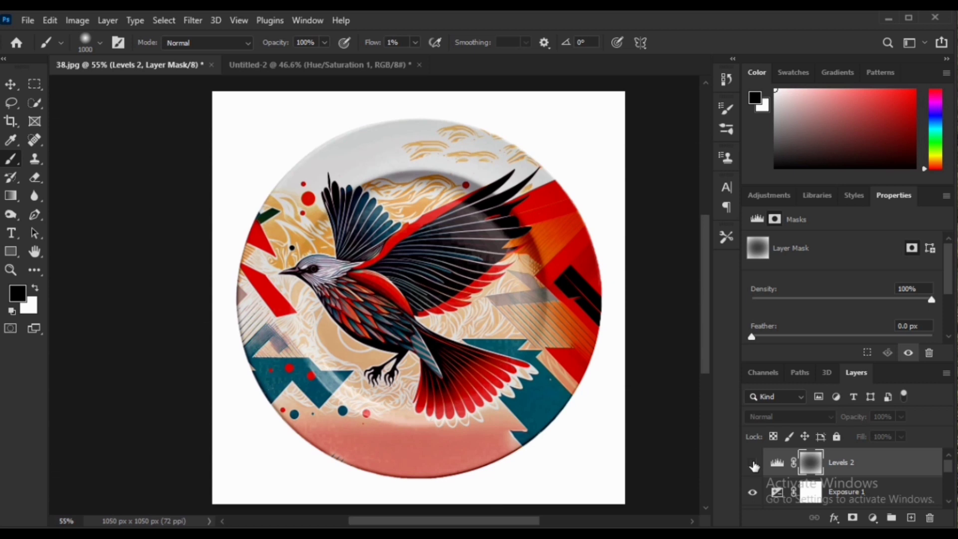
{"action": "left_click", "coordinate": [753, 465]}
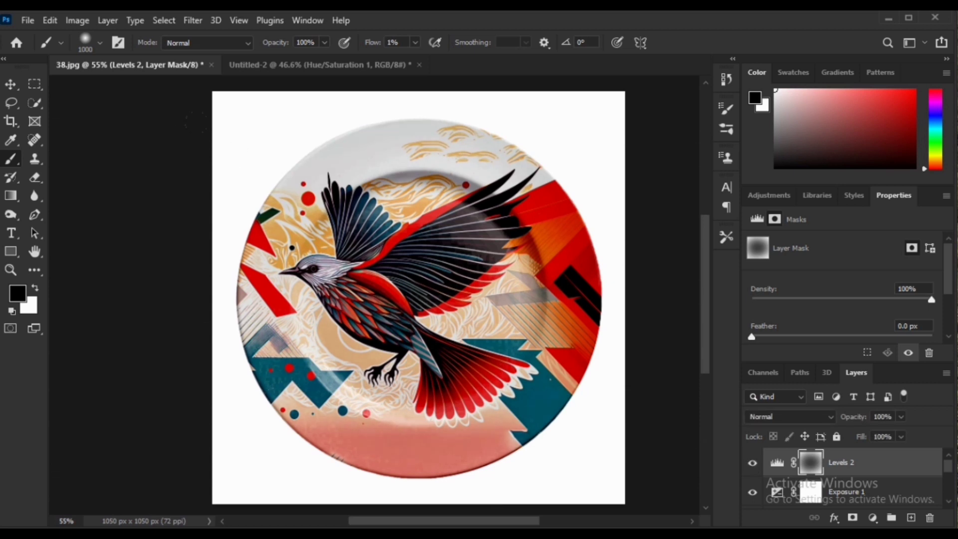
Step: Group all layers from Levels 2 down to the Levels 1 plate layer, leaving out the Background
{"action": "key", "text": "v"}
{"action": "scroll", "coordinate": [434, 292], "scroll_direction": "down", "scroll_amount": 2}
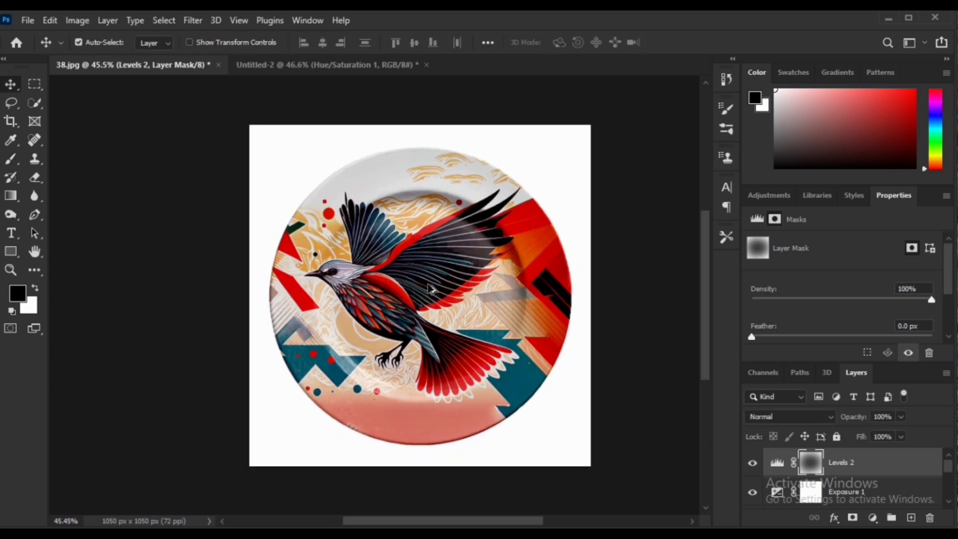
{"action": "scroll", "coordinate": [486, 309], "scroll_direction": "right", "scroll_amount": 2}
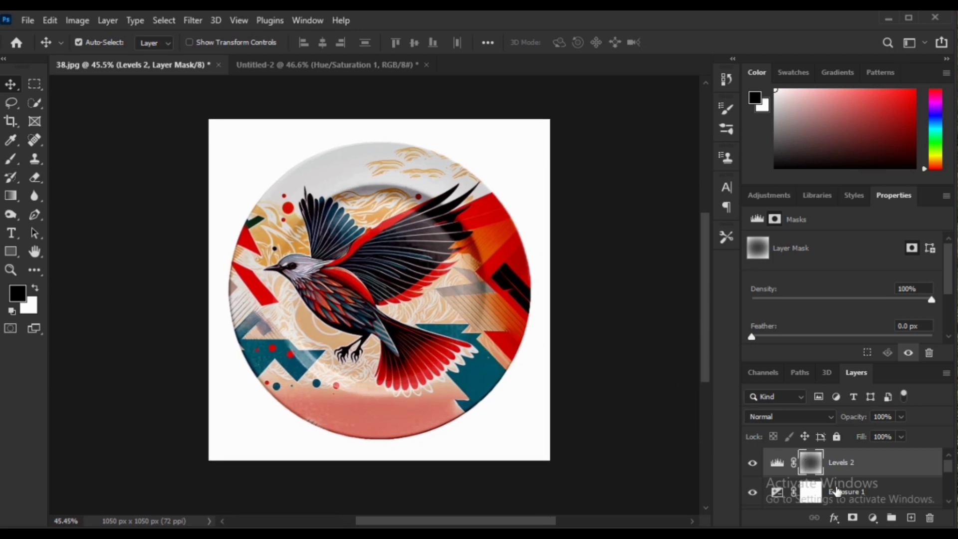
{"action": "scroll", "coordinate": [837, 491], "scroll_direction": "down", "scroll_amount": 3}
{"action": "left_click", "coordinate": [847, 472], "text": "shift"}
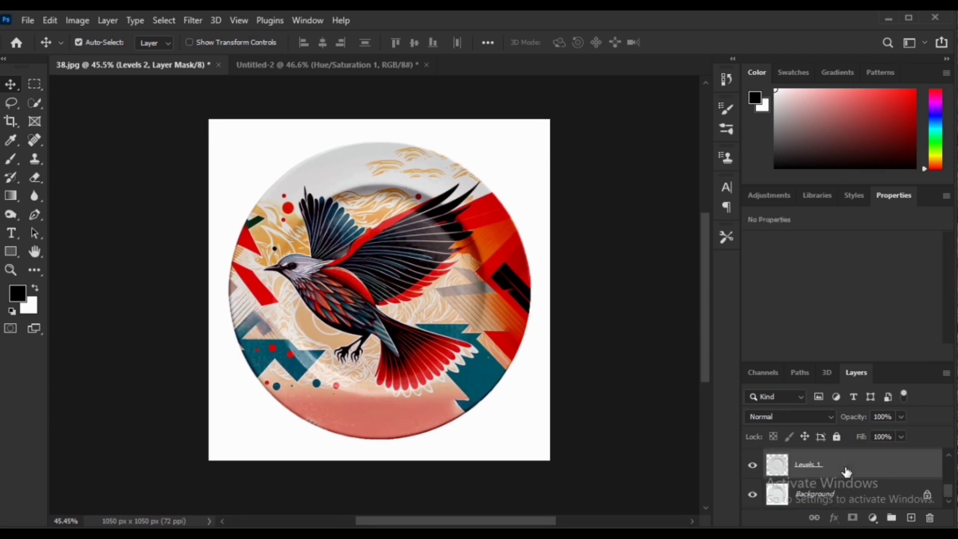
{"action": "left_click", "coordinate": [891, 518]}
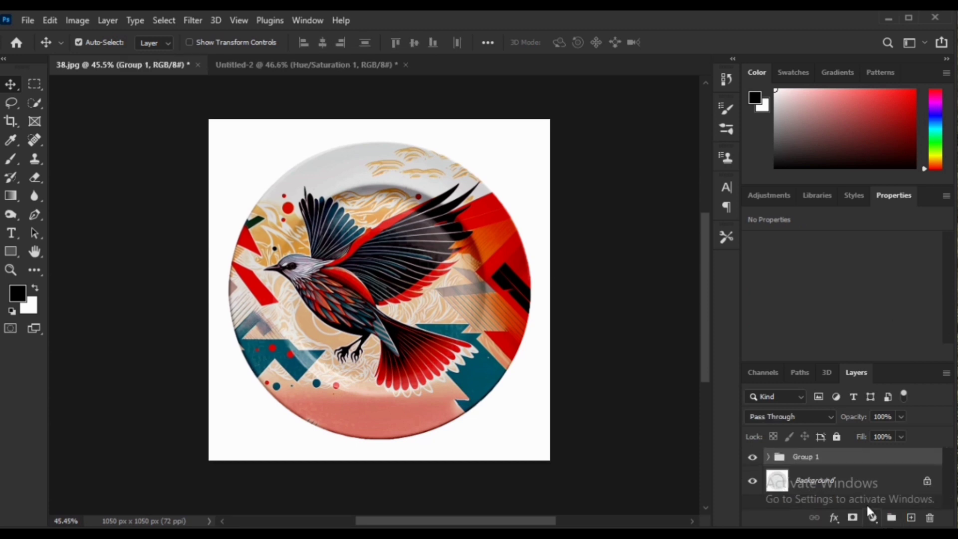
Step: Compare the decorated plate with the original blank one by hiding and showing Group 1, and inspect the artwork up close
{"action": "left_click", "coordinate": [751, 457]}
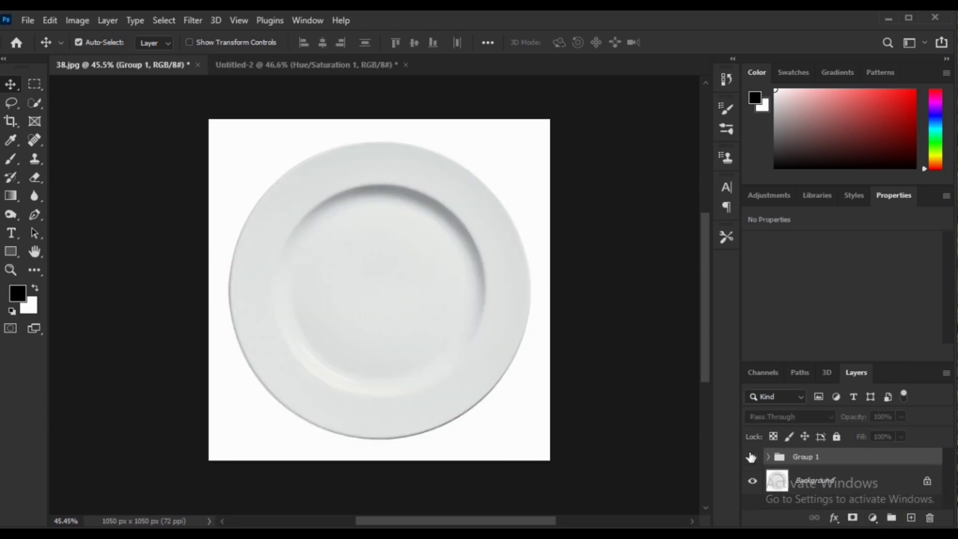
{"action": "left_click", "coordinate": [751, 457]}
{"action": "scroll", "coordinate": [500, 305], "scroll_direction": "up", "scroll_amount": 2}
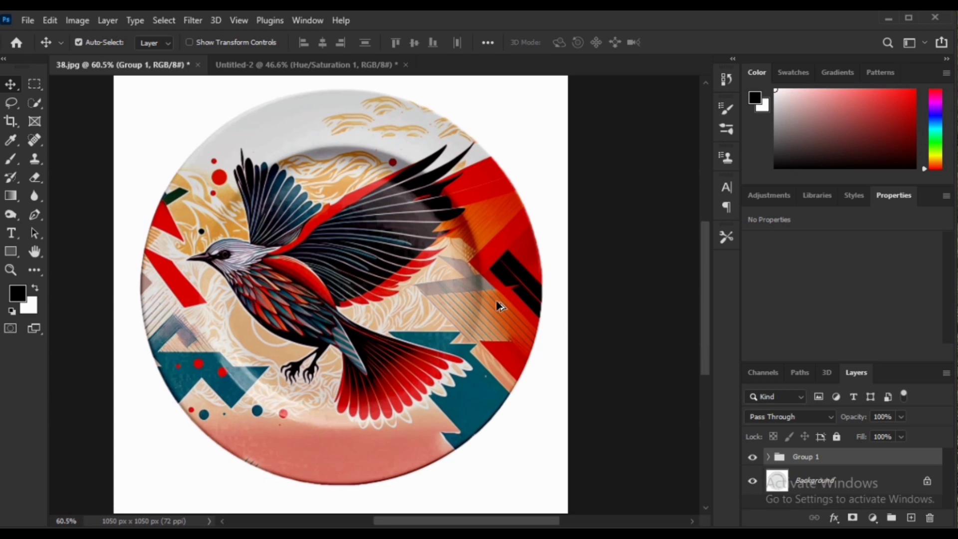
{"action": "scroll", "coordinate": [500, 306], "scroll_direction": "up", "scroll_amount": 1}
{"action": "left_click_drag", "start_coordinate": [497, 300], "coordinate": [565, 311]}
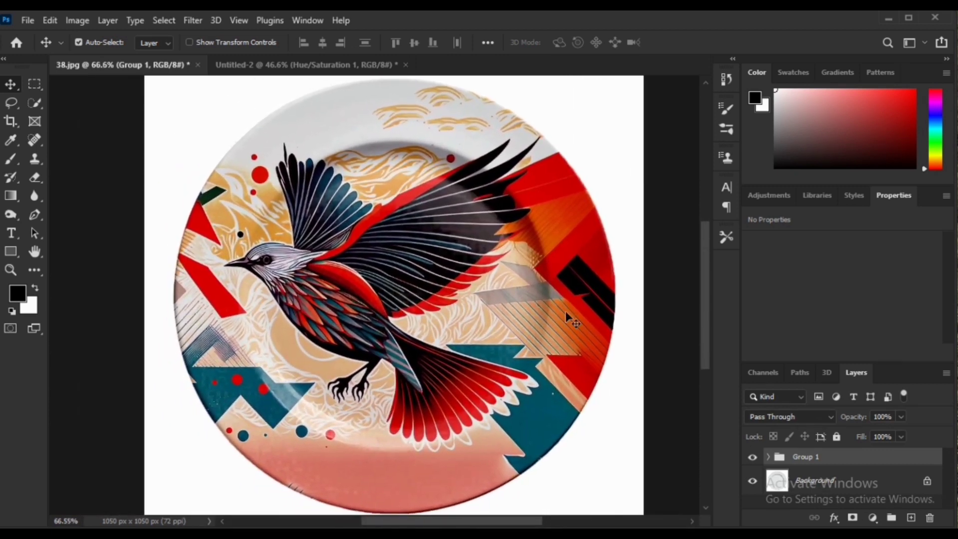
{"action": "scroll", "coordinate": [565, 310], "scroll_direction": "down", "scroll_amount": 1}
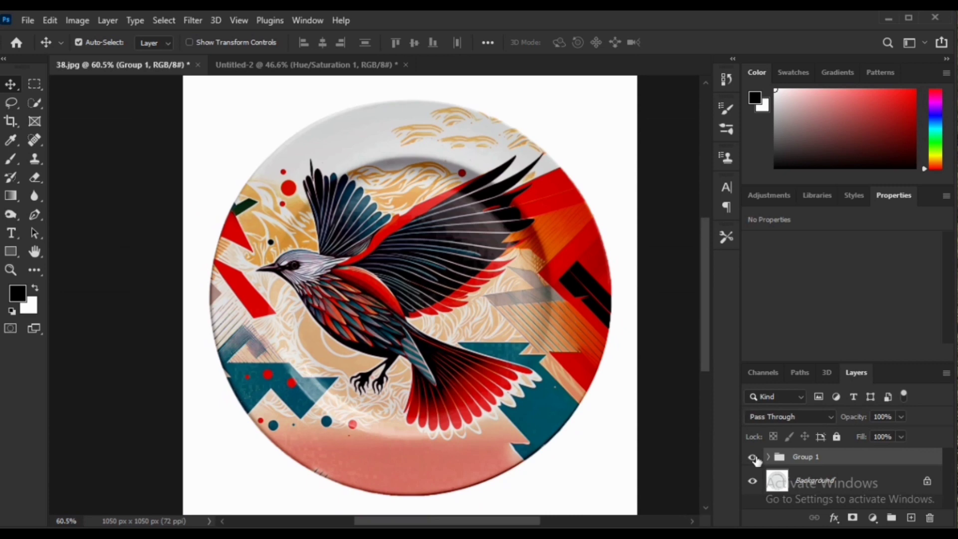
{"action": "left_click", "coordinate": [753, 457]}
{"action": "left_click", "coordinate": [752, 457]}
{"action": "left_click", "coordinate": [753, 457]}
{"action": "left_click", "coordinate": [752, 457]}
{"action": "left_click", "coordinate": [752, 457]}
{"action": "left_click", "coordinate": [752, 457]}
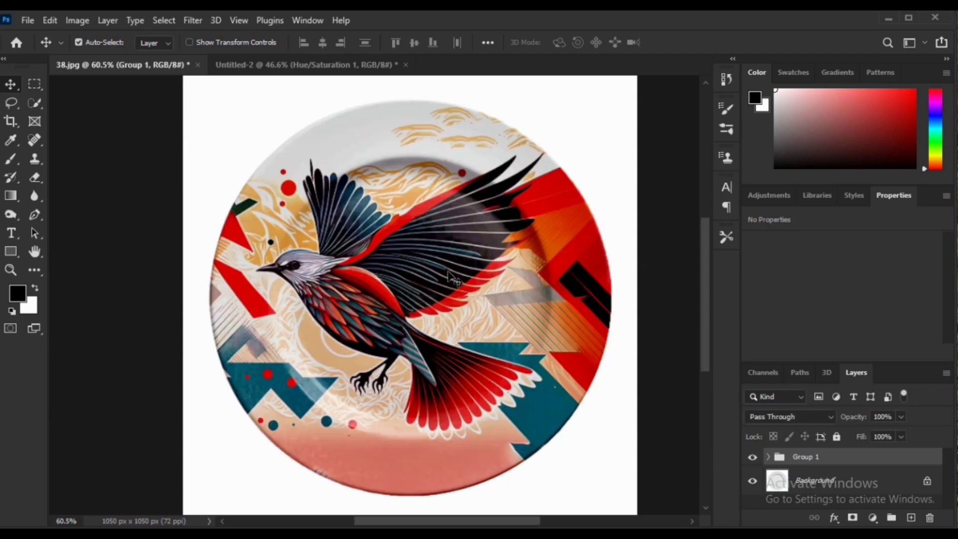